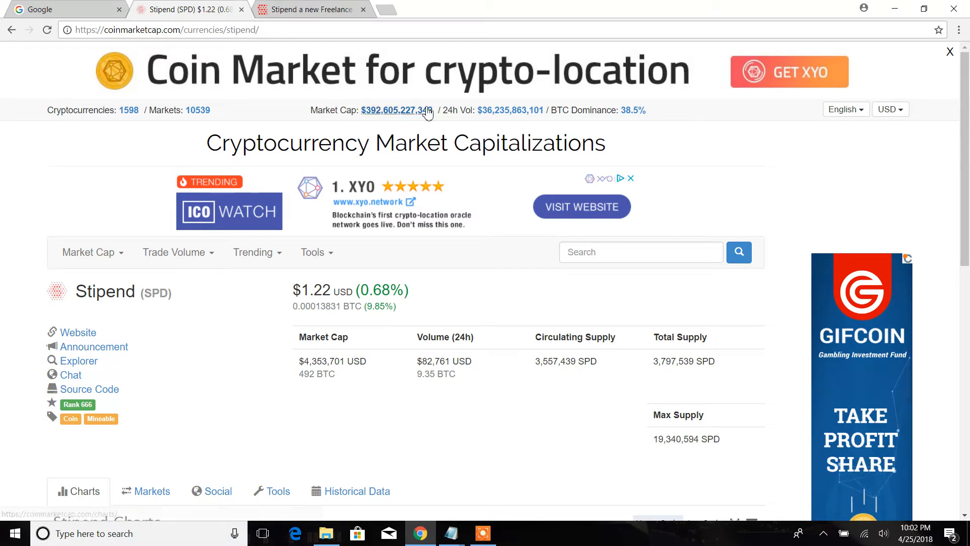
# - Close the Stipend price and project-site tabs, leaving only the Google home page
pyautogui.click(334, 16)
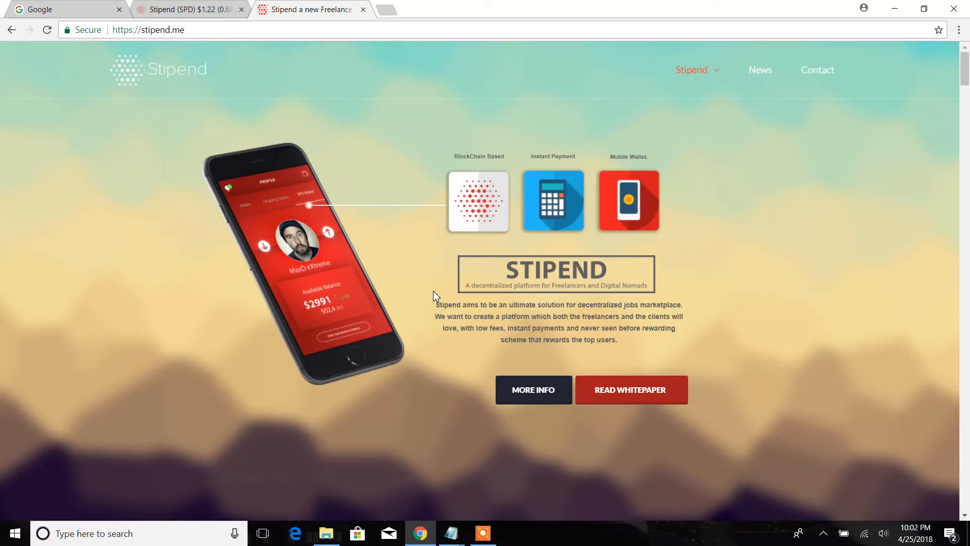
pyautogui.click(242, 10)
pyautogui.click(242, 10)
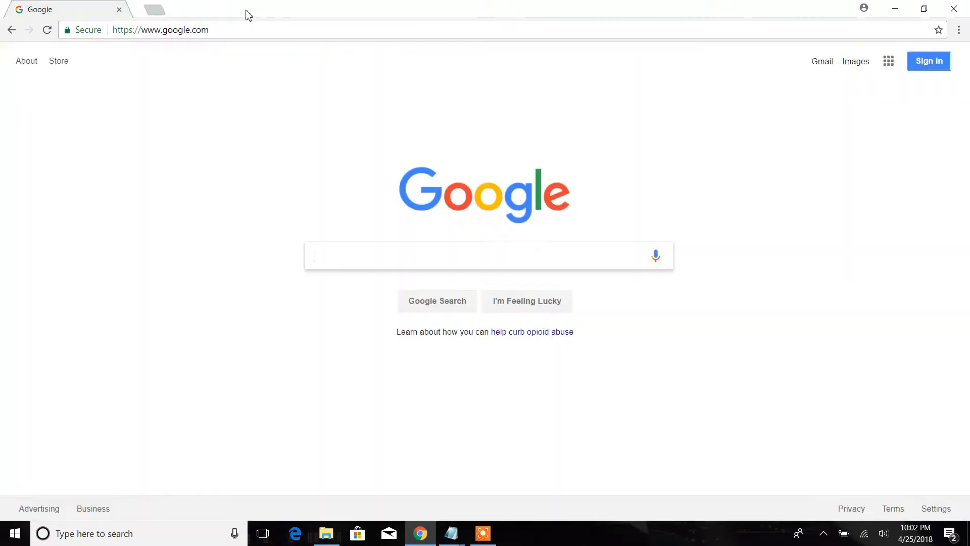
pyautogui.moveTo(457, 541)
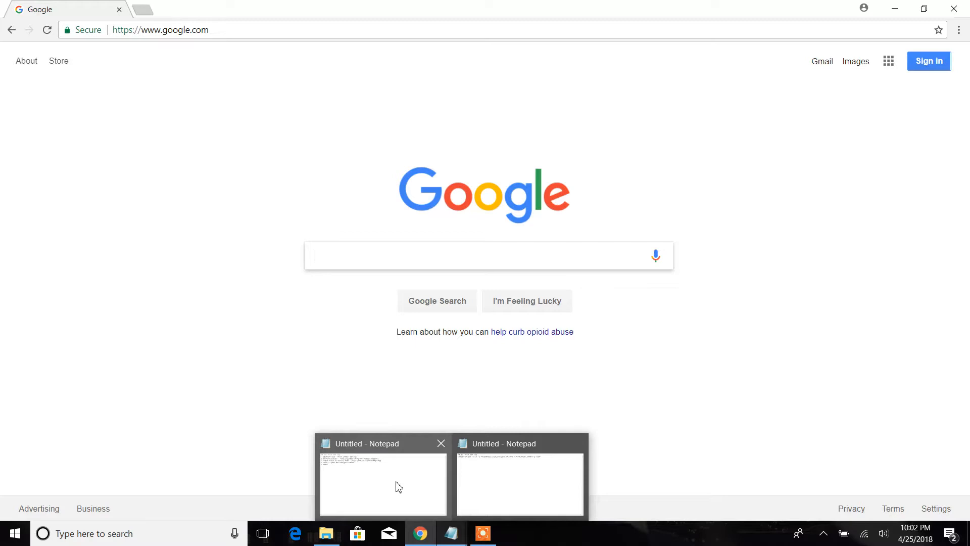
pyautogui.click(396, 487)
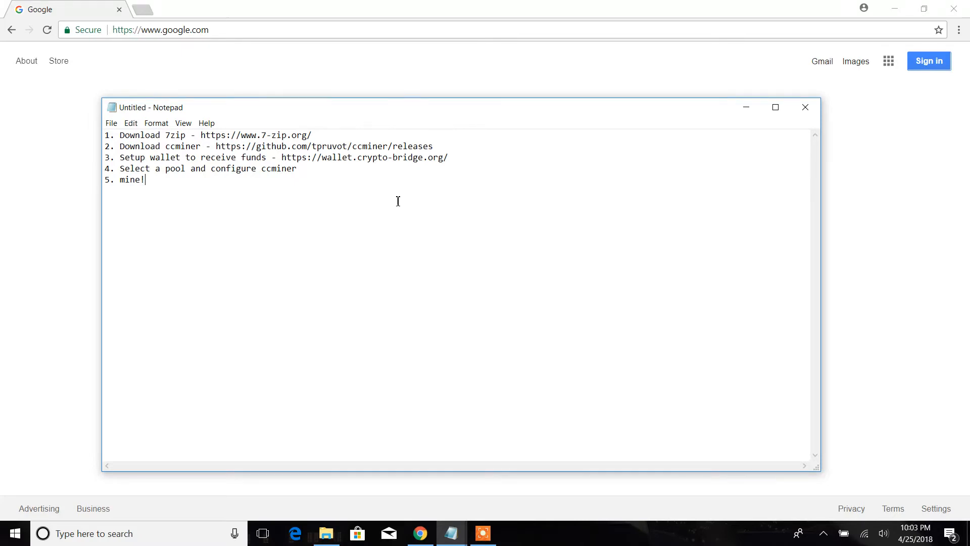
pyautogui.click(341, 72)
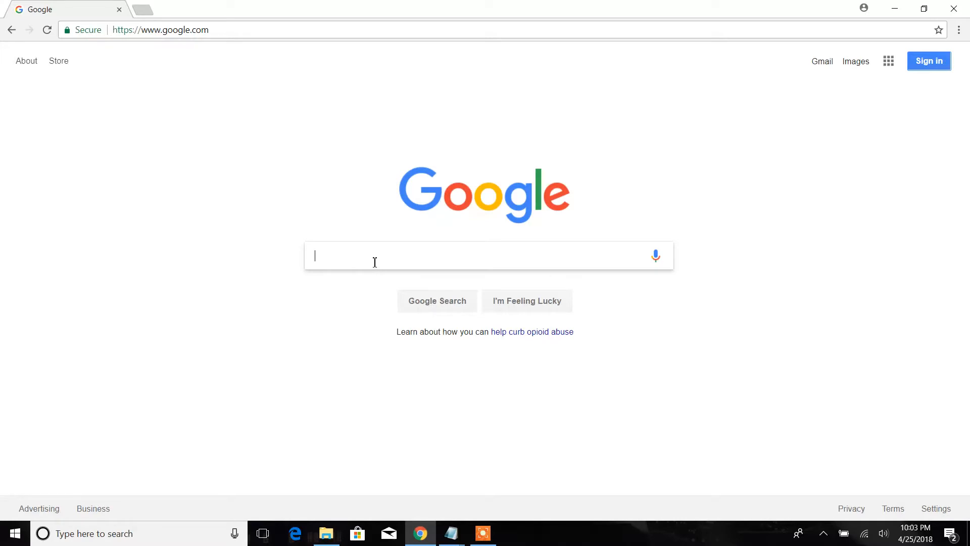
# - Search for 7zip and download the 64-bit 7-Zip 18.01 installer from 7-zip.org
pyautogui.write('7zip')
pyautogui.press('Return')
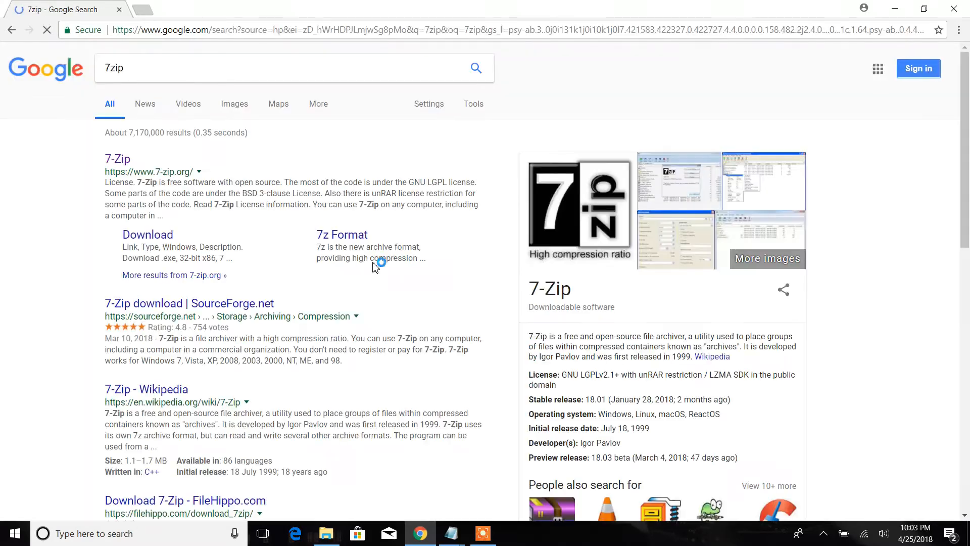
pyautogui.click(117, 161)
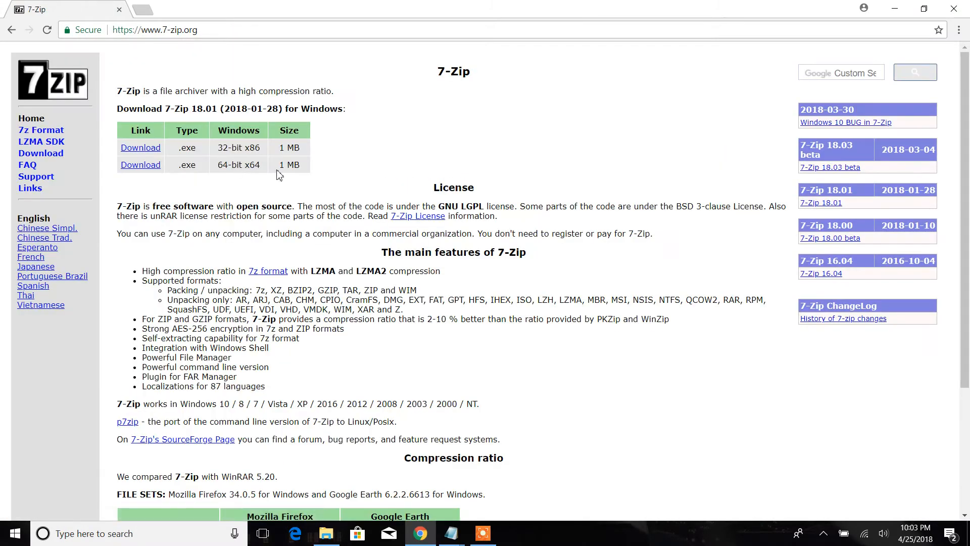
pyautogui.click(152, 164)
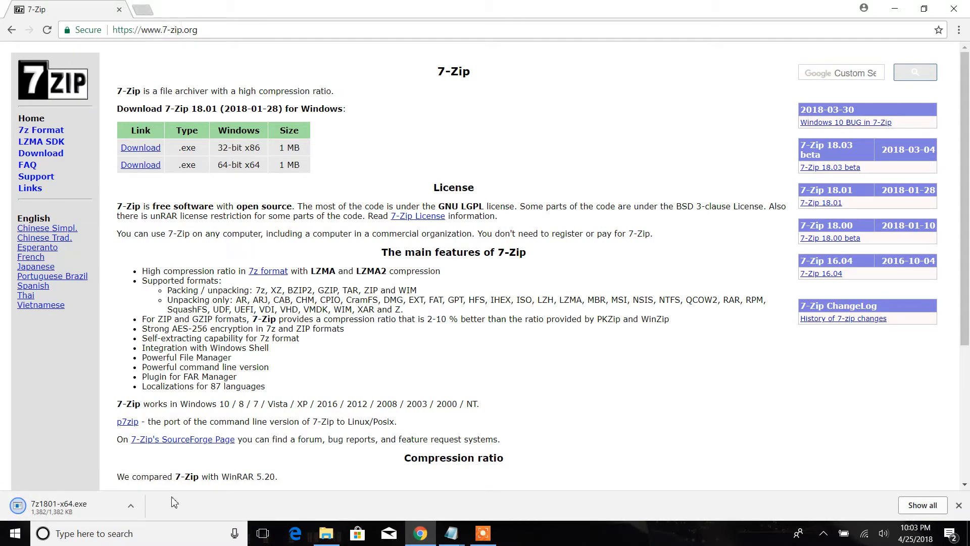
# - Run the downloaded 7-Zip installer and install it into Program Files
pyautogui.click(131, 507)
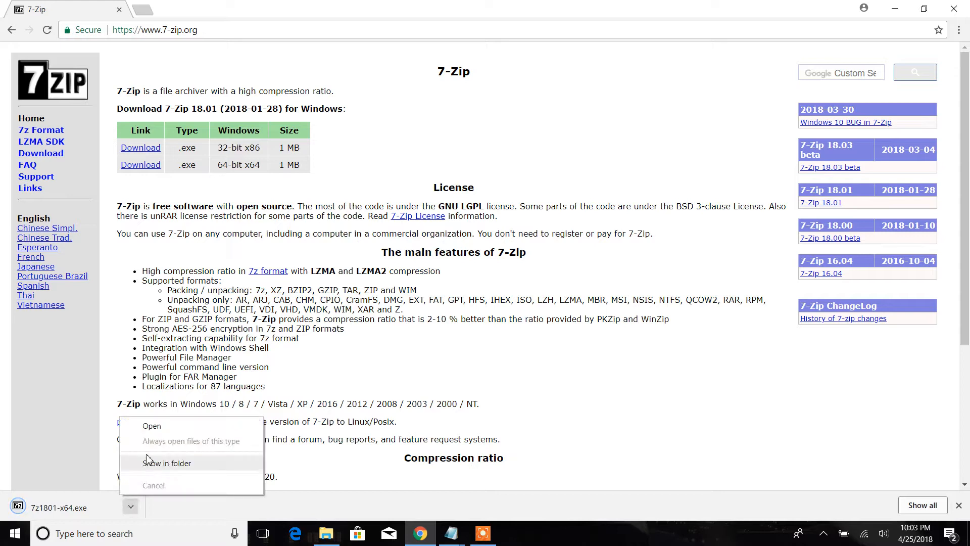
pyautogui.click(160, 426)
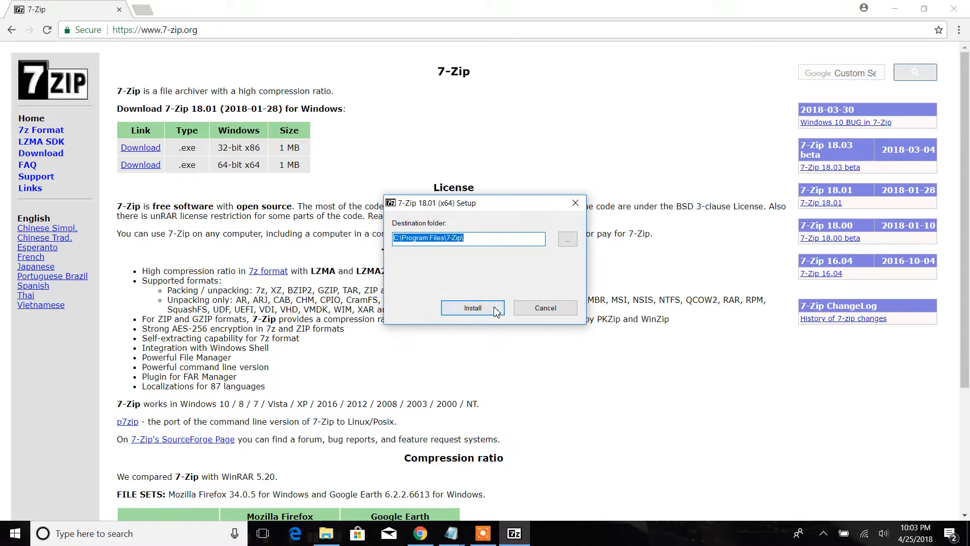
pyautogui.click(496, 309)
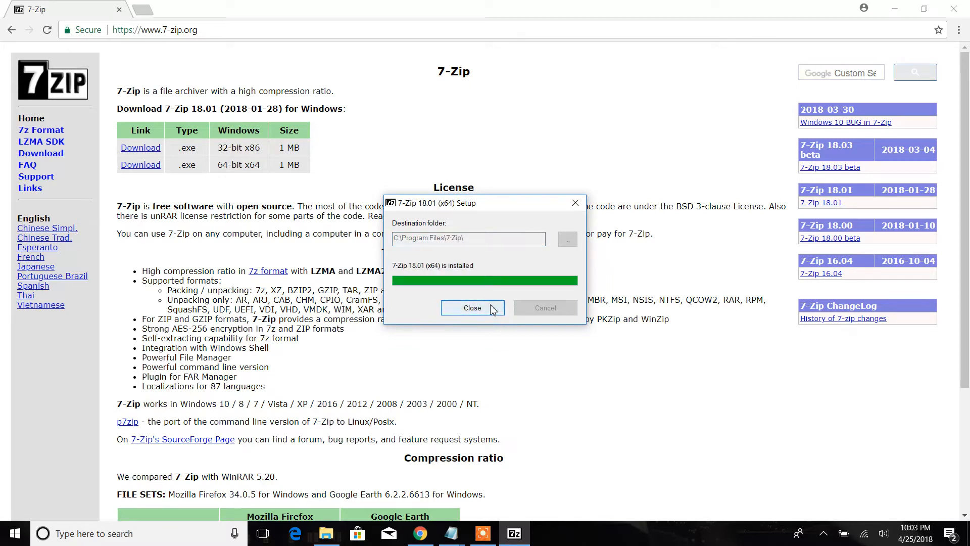
pyautogui.click(492, 310)
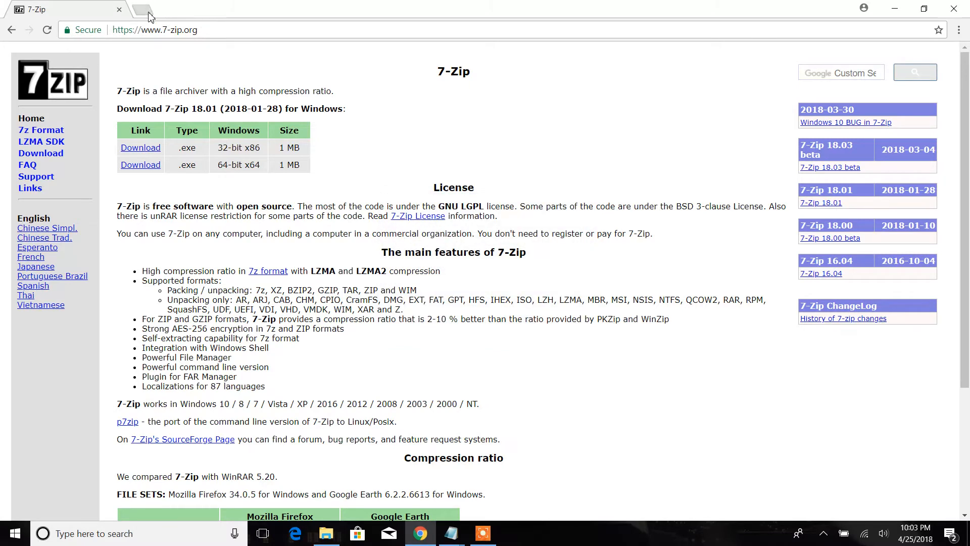
pyautogui.click(149, 16)
# - Download ccminer-x64-2.2.5-cuda9.7z from the ccminer GitHub releases page and show it in its folder
pyautogui.write('ccminer')
pyautogui.press('Return')
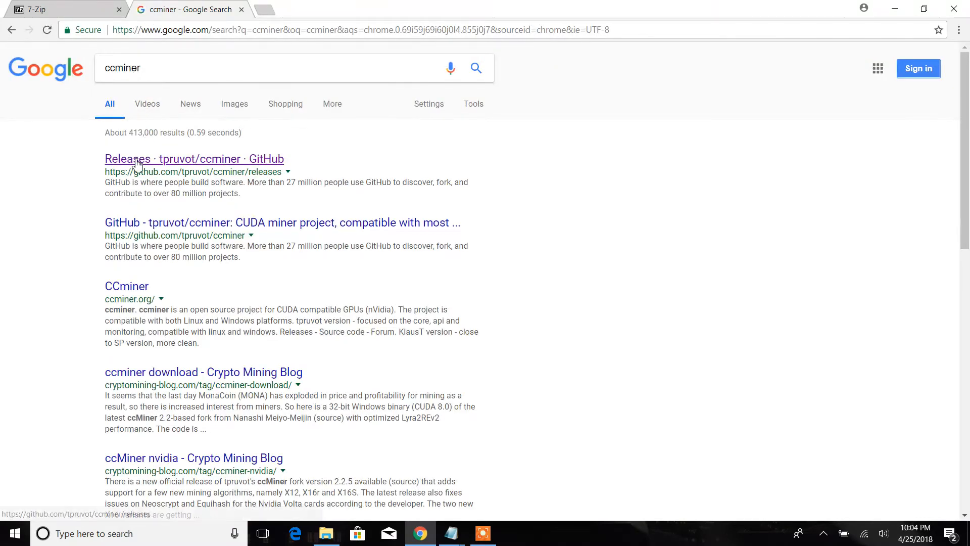
pyautogui.click(136, 162)
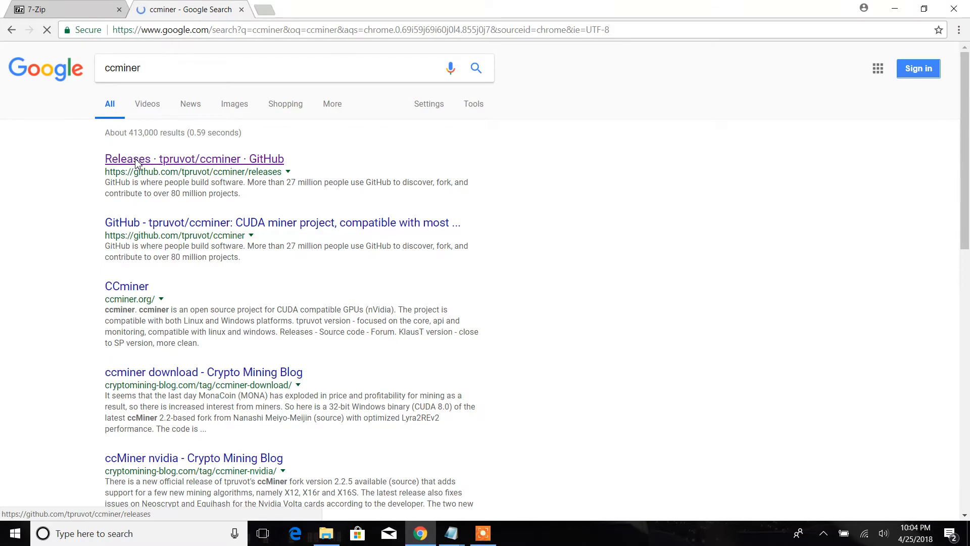
pyautogui.scroll(-1, 486, 235)
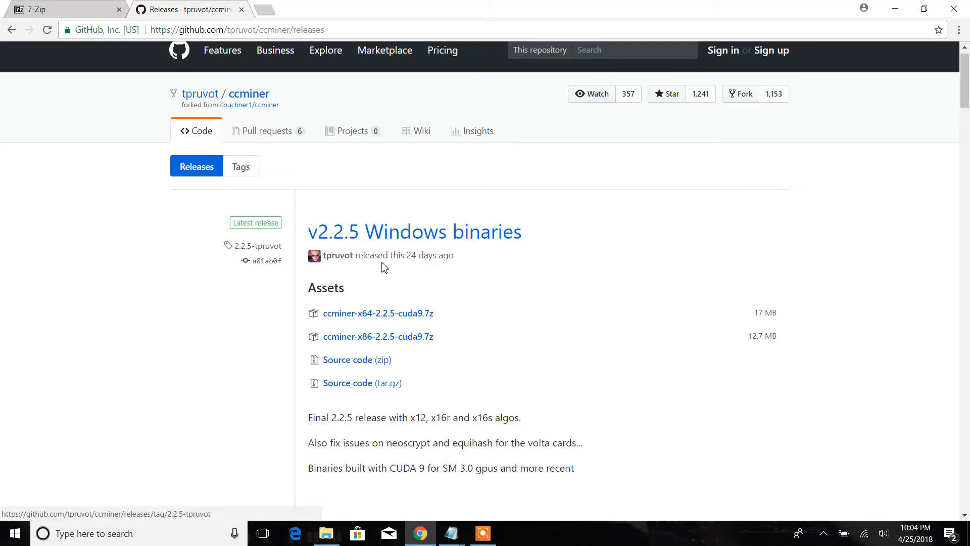
pyautogui.click(379, 314)
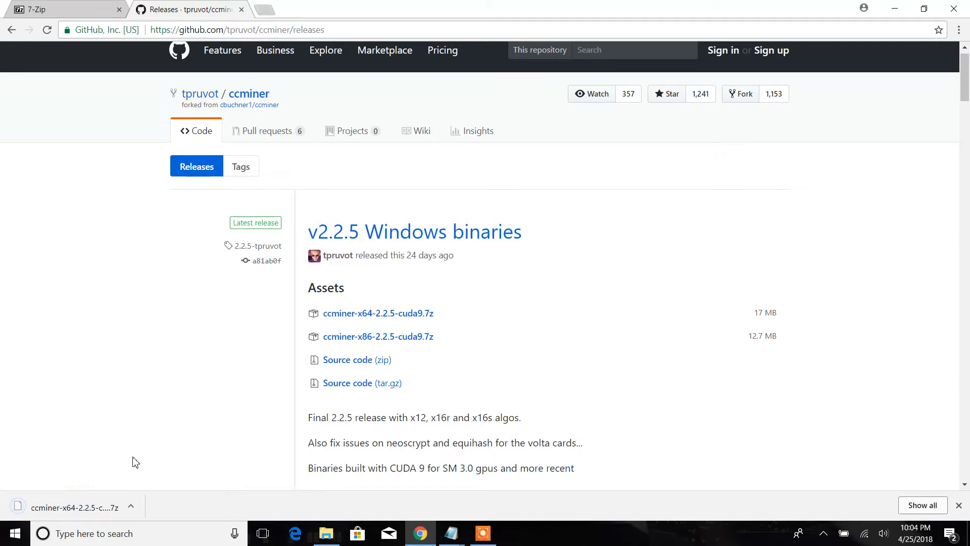
pyautogui.click(130, 506)
pyautogui.click(151, 467)
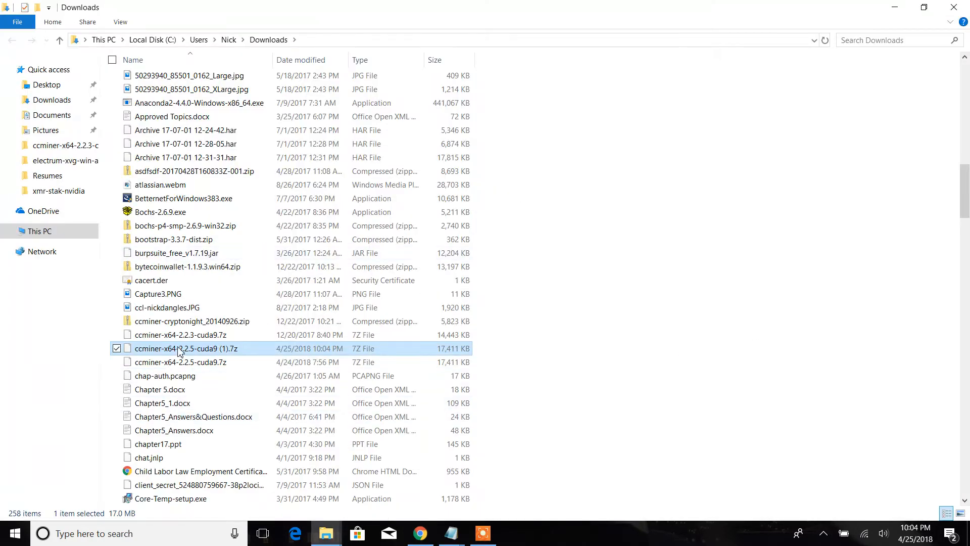
# - Extract the ccminer archive with 7-Zip into 'ccminer-x64-2.2.5-cuda9 (1)', then return to Chrome
pyautogui.rightClick(178, 348)
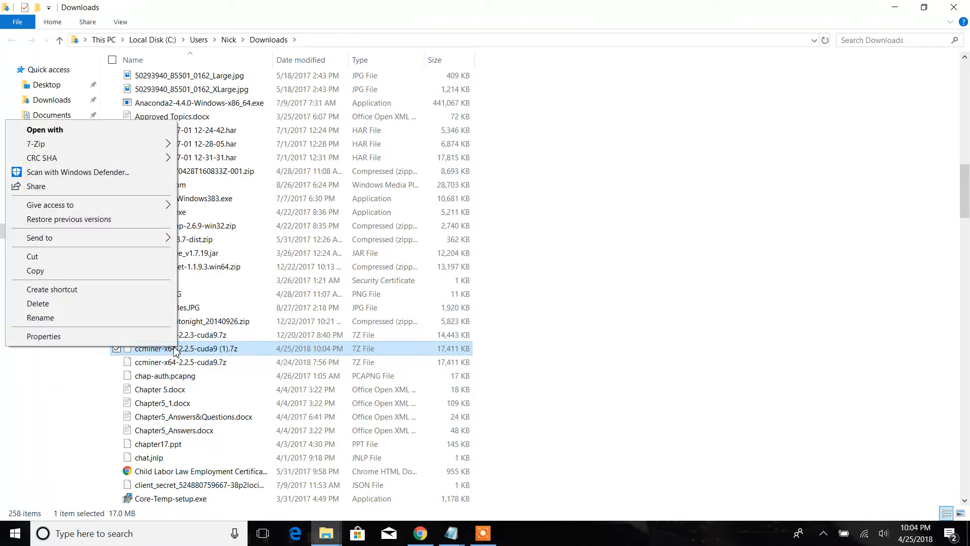
pyautogui.moveTo(135, 151)
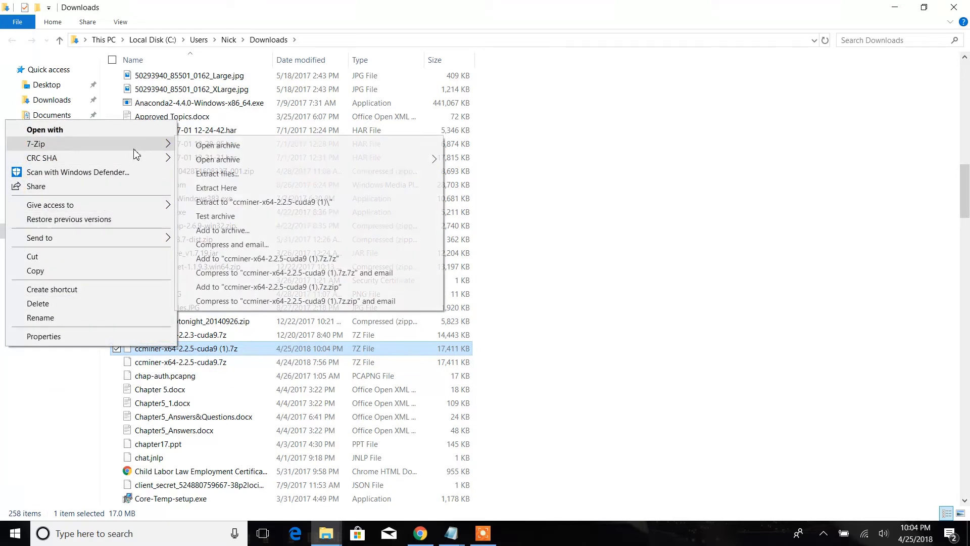
pyautogui.click(244, 205)
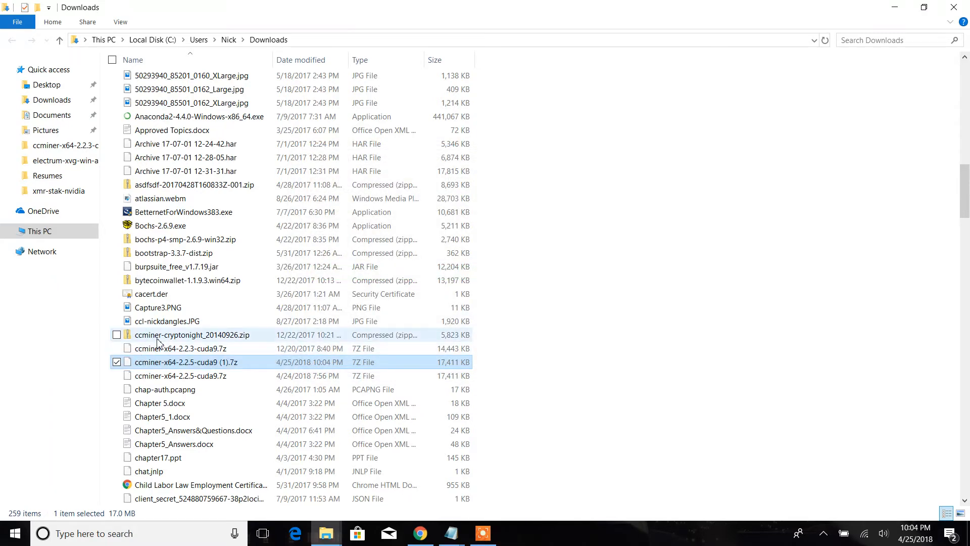
pyautogui.scroll(-1, 159, 343)
pyautogui.scroll(-12, 159, 342)
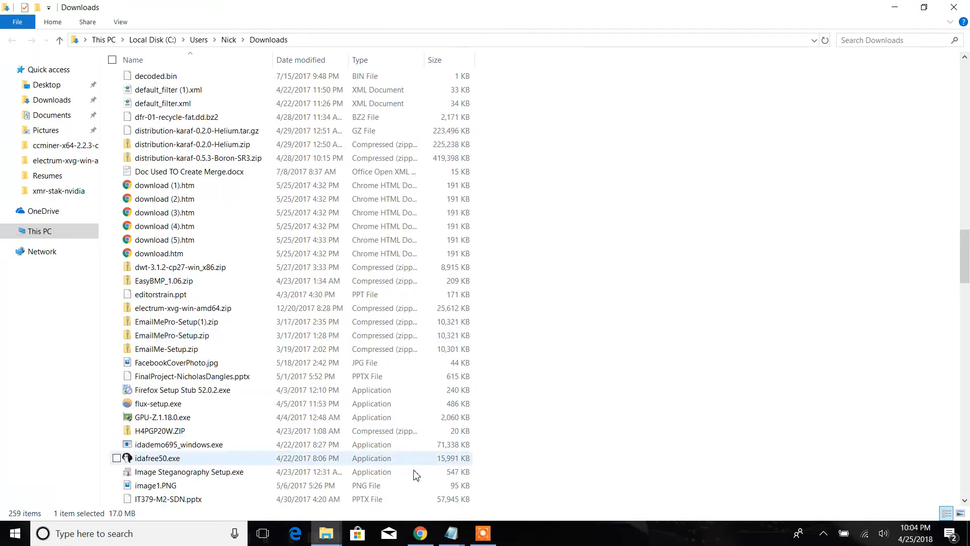
pyautogui.click(419, 533)
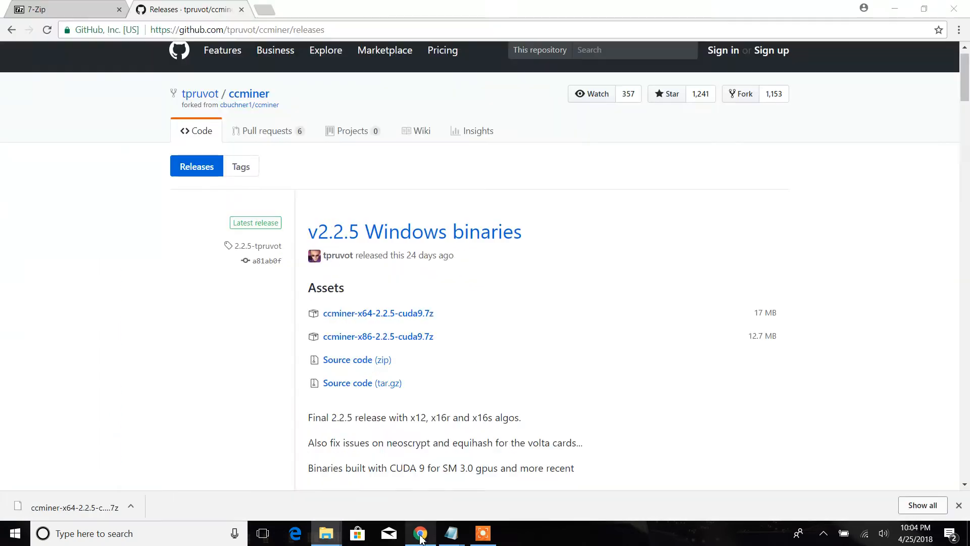
# - Search for crypto bridge and open the web version of the CryptoBridge wallet
pyautogui.click(264, 10)
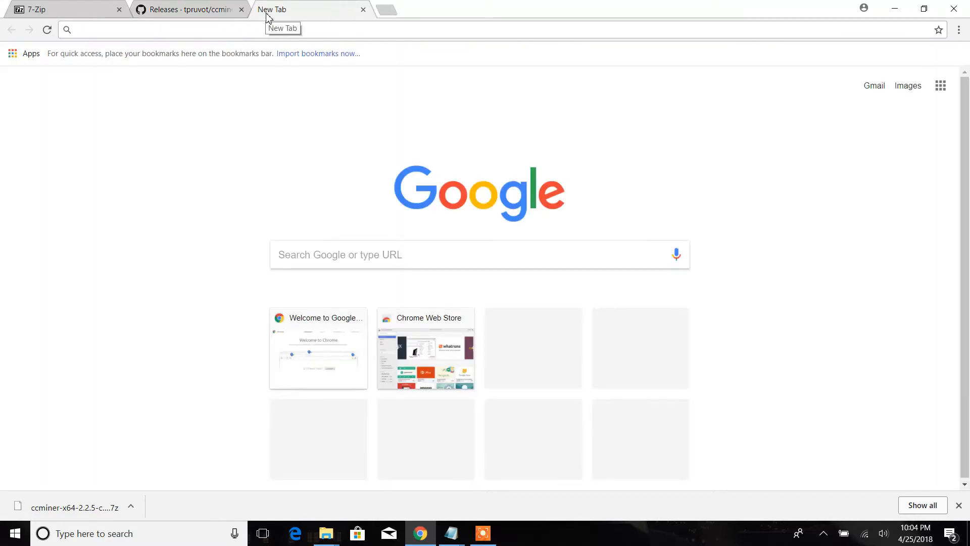
pyautogui.write('crypto bird')
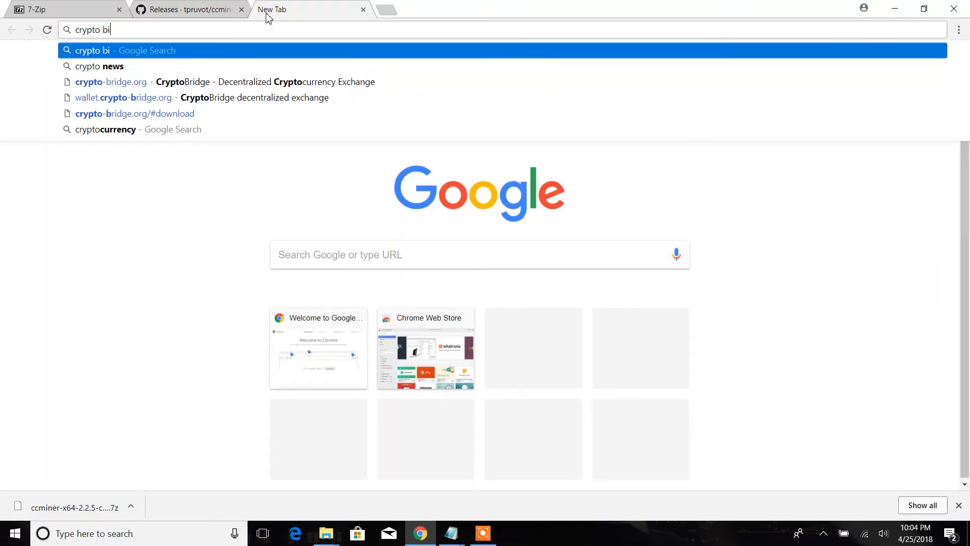
pyautogui.press('BackSpace')
pyautogui.press('BackSpace')
pyautogui.press('BackSpace')
pyautogui.press('BackSpace')
pyautogui.write('r')
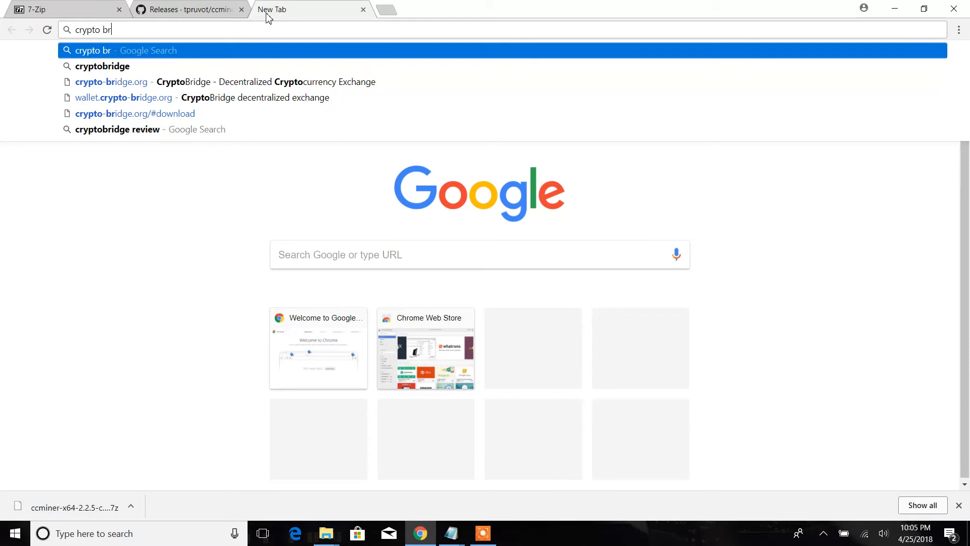
pyautogui.write('idge')
pyautogui.press('Return')
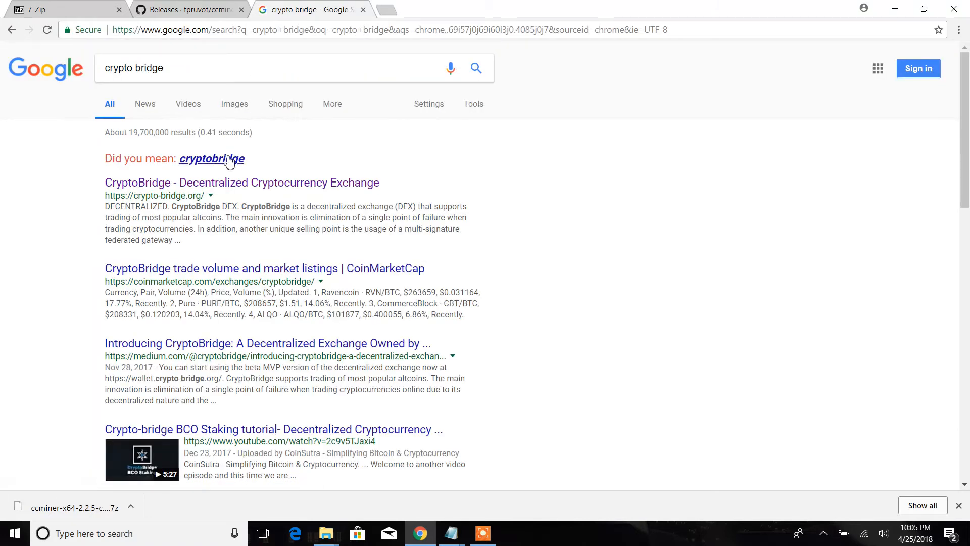
pyautogui.click(219, 185)
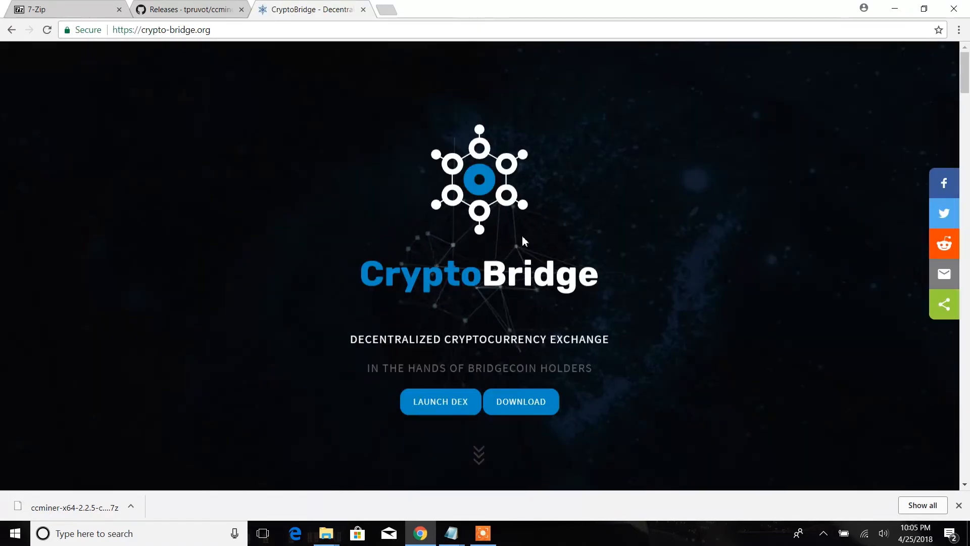
pyautogui.click(506, 409)
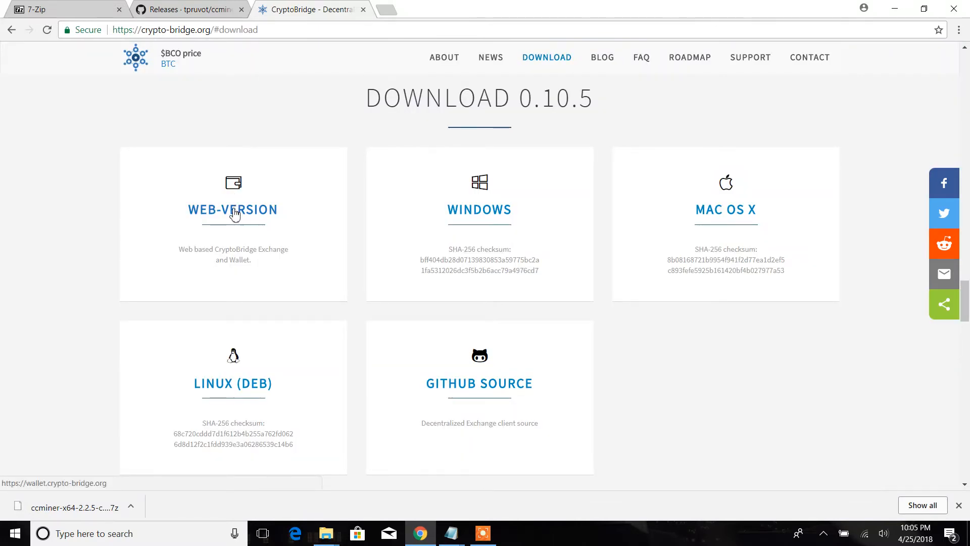
pyautogui.click(234, 213)
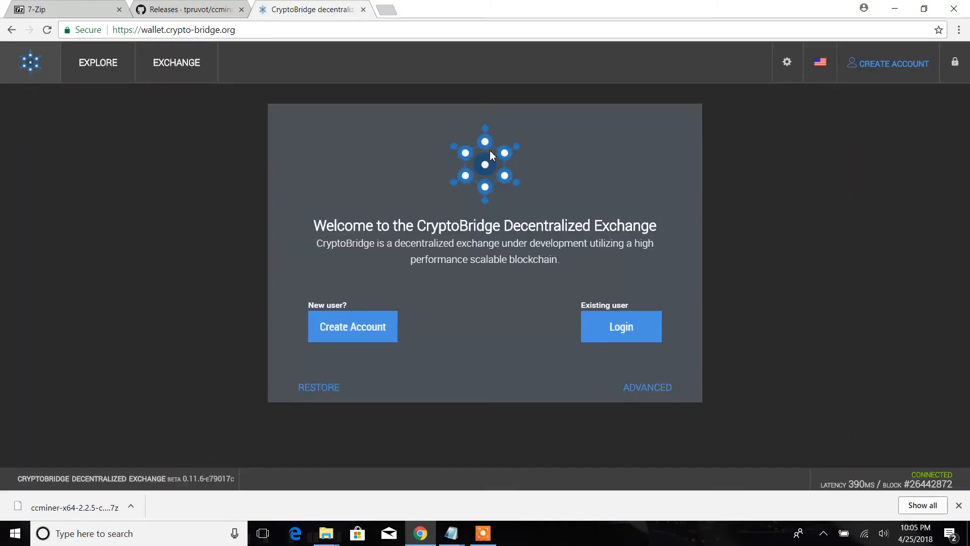
# - Start a new CryptoBridge account and enter a public account name
pyautogui.click(882, 67)
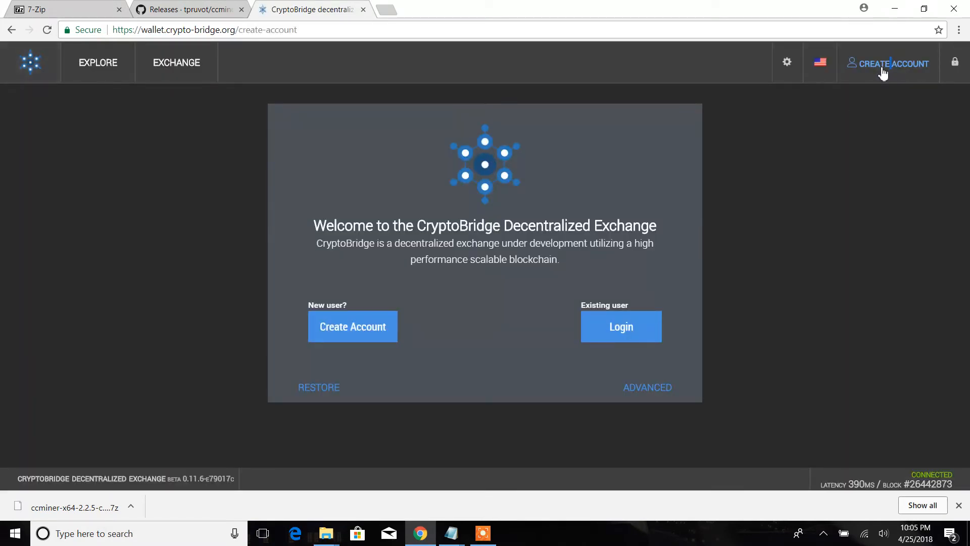
pyautogui.click(337, 328)
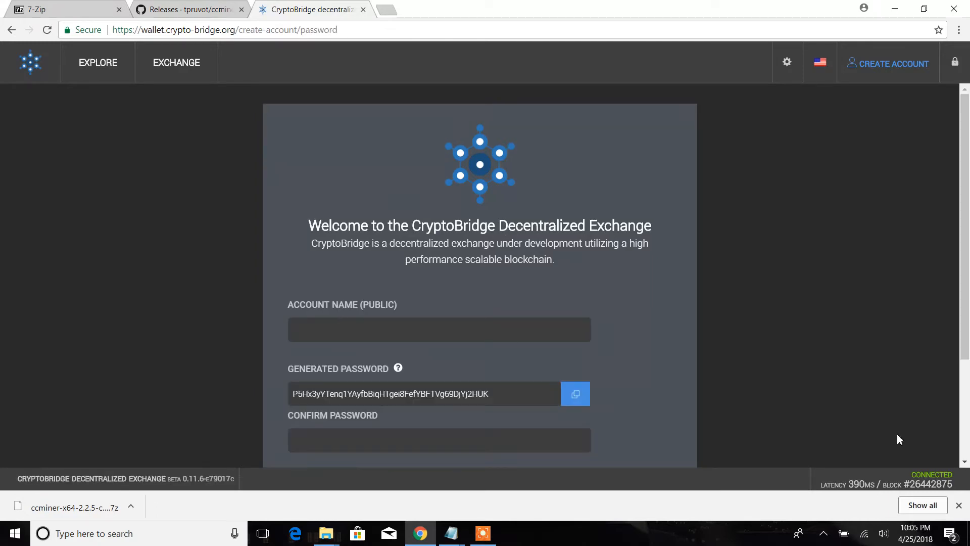
pyautogui.click(958, 505)
pyautogui.click(409, 330)
pyautogui.write('spd-demo')
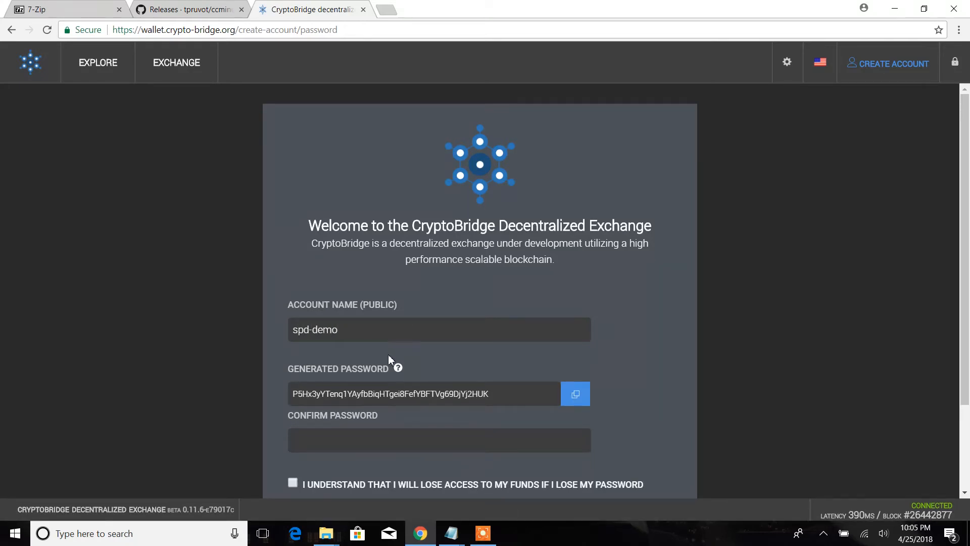
# - Copy the generated password into a new Notepad note, then return to the form
pyautogui.scroll(-2, 388, 358)
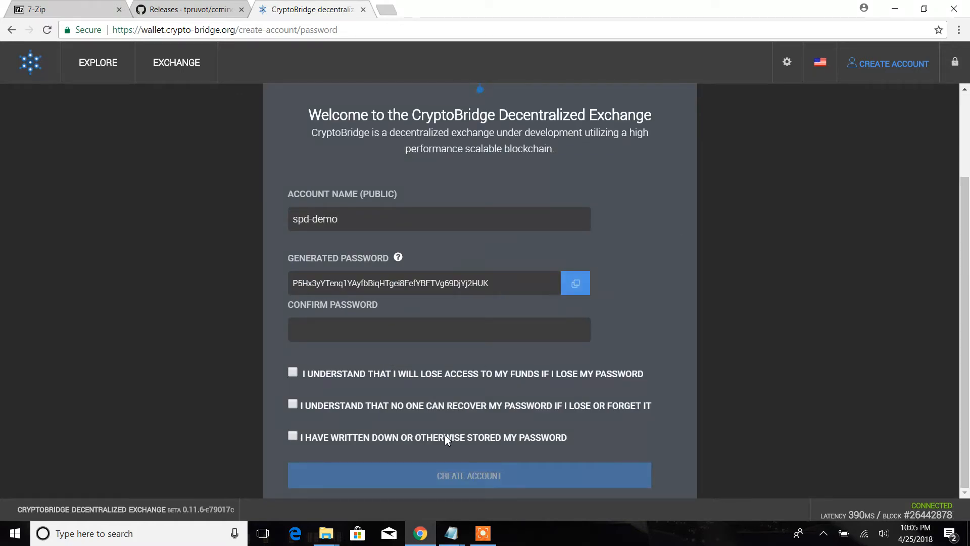
pyautogui.click(454, 535)
pyautogui.rightClick(455, 535)
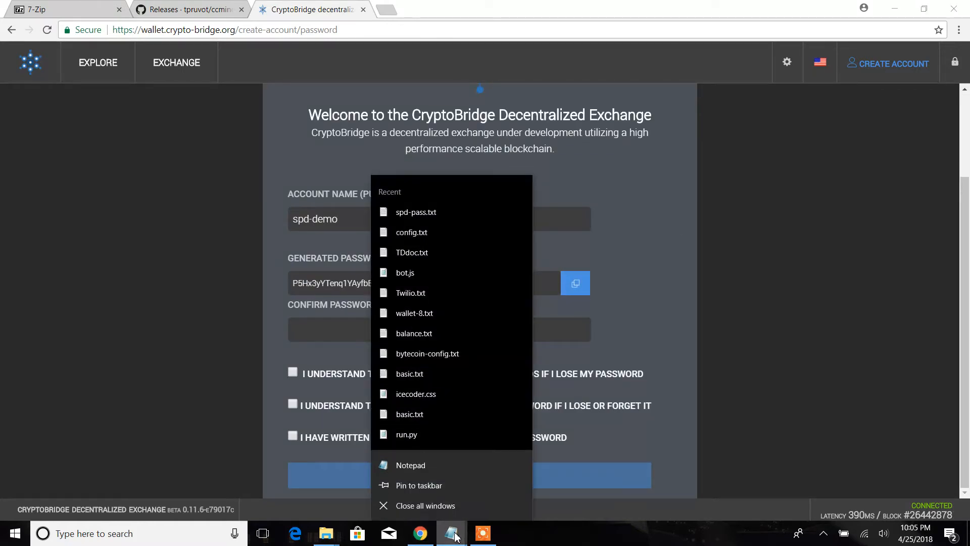
pyautogui.click(407, 466)
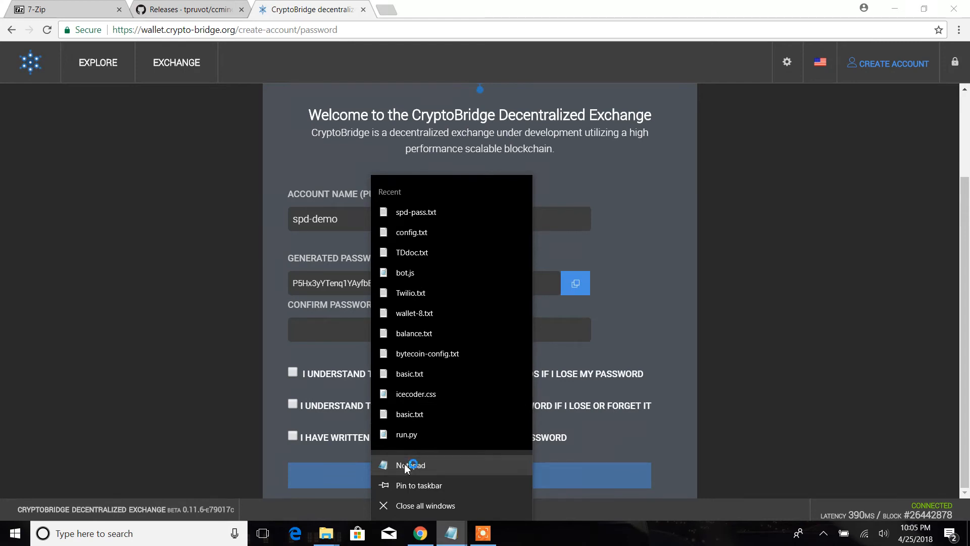
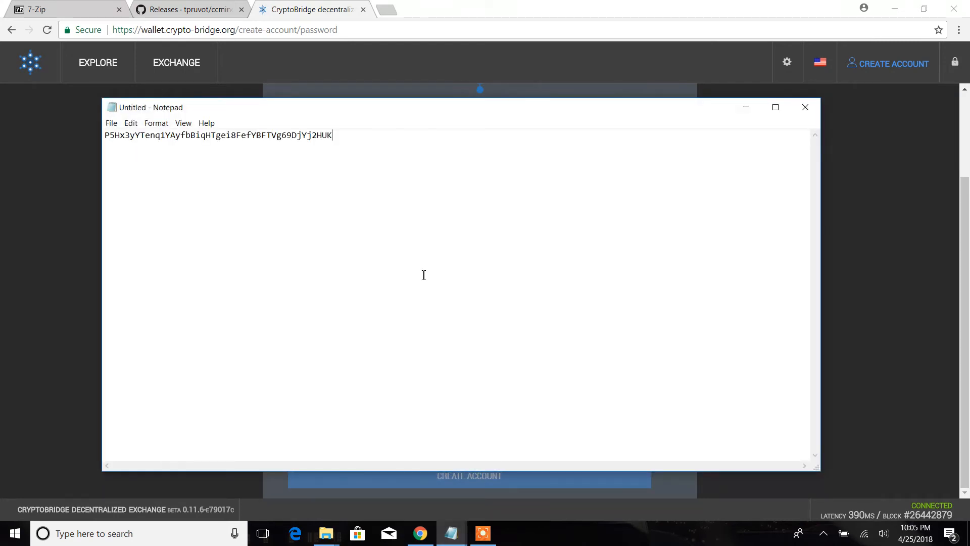
pyautogui.click(60, 251)
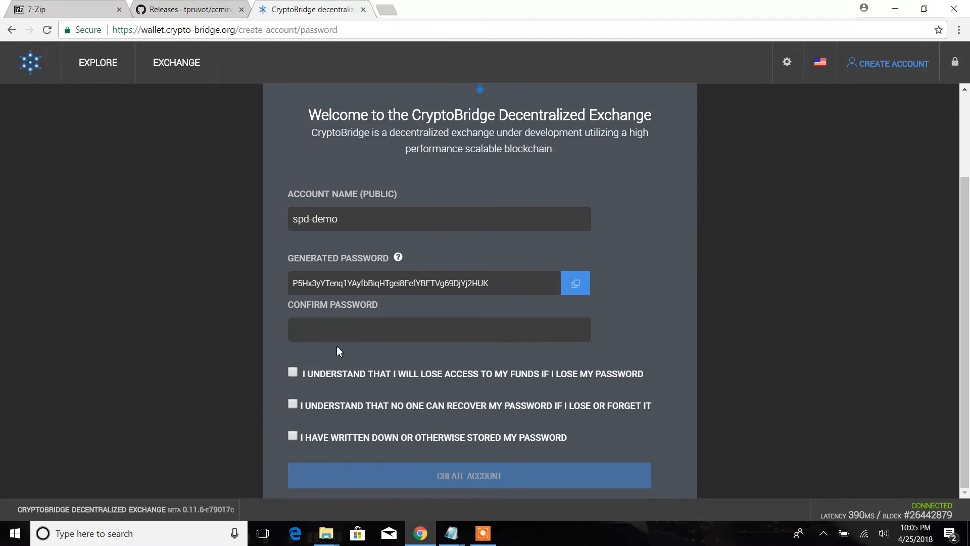
# - Paste the password into Confirm Password, accept the warnings, and create the account
pyautogui.hotkey('ctrl', 'v')
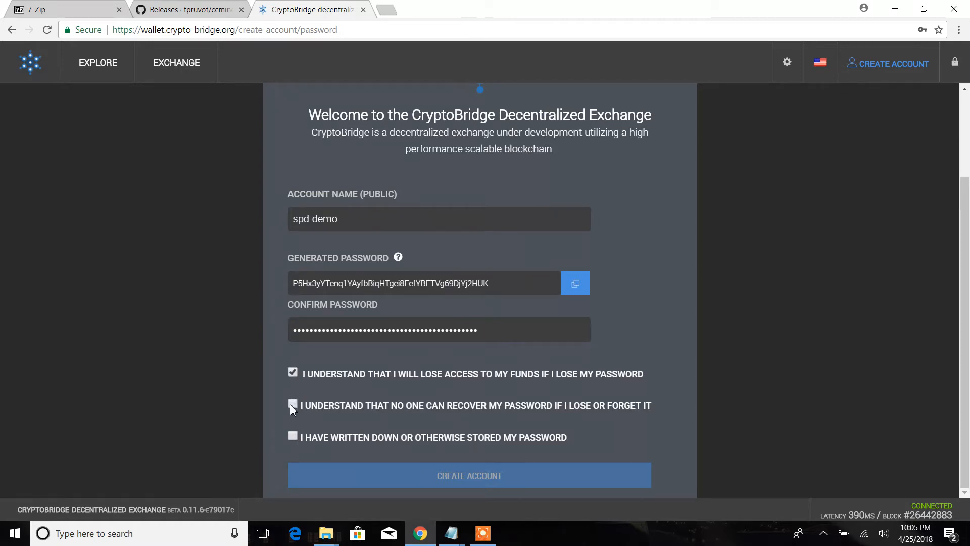
pyautogui.click(292, 435)
pyautogui.click(433, 476)
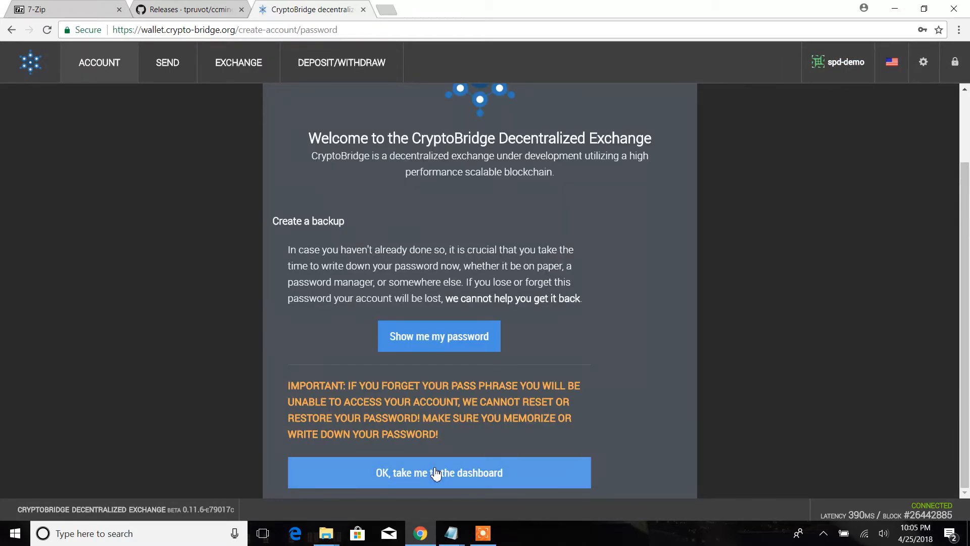
pyautogui.click(433, 471)
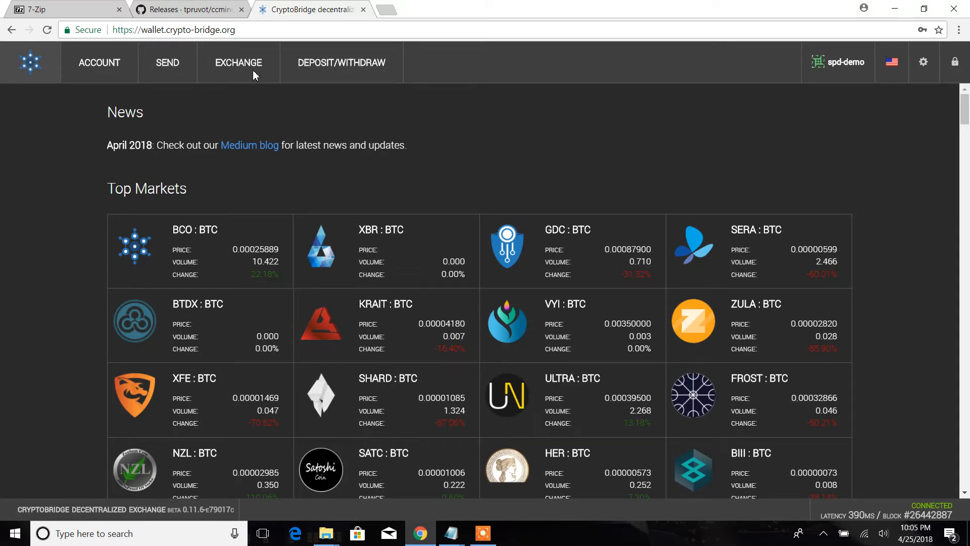
# - Log in to the cloud wallet with the saved password from the Deposit/Withdraw page
pyautogui.click(336, 65)
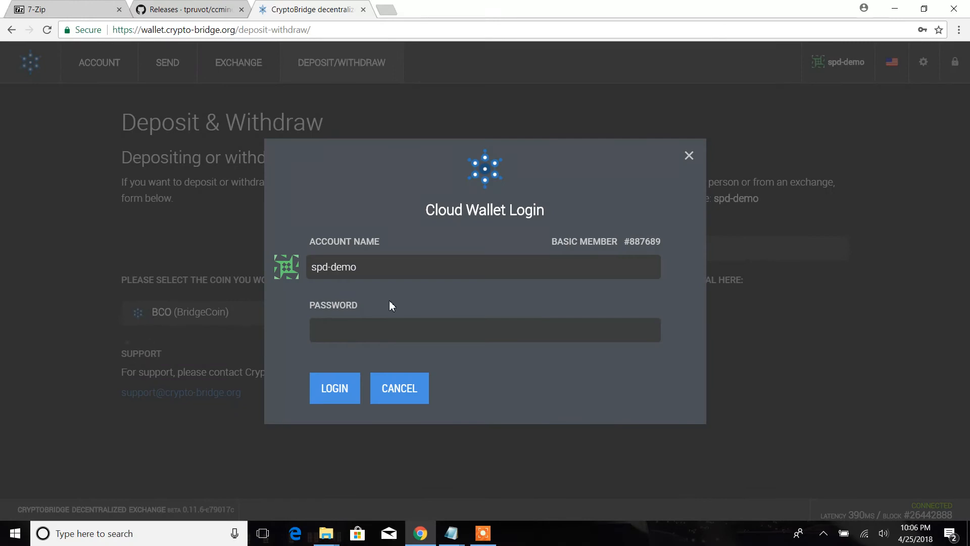
pyautogui.click(355, 334)
pyautogui.hotkey('ctrl', 'v')
pyautogui.click(336, 392)
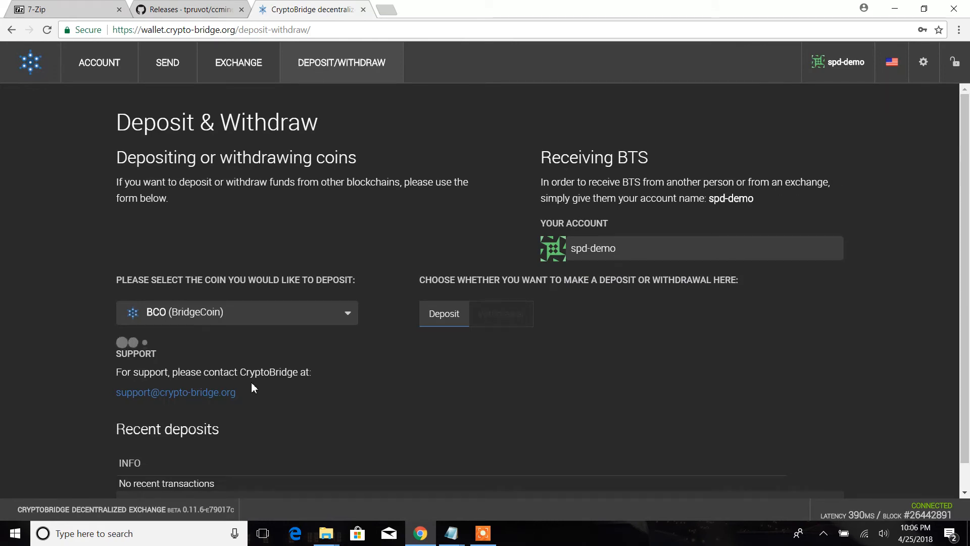
# - Choose SPD (Stipend) as the deposit coin and copy its deposit address
pyautogui.scroll(-1, 250, 382)
pyautogui.click(301, 288)
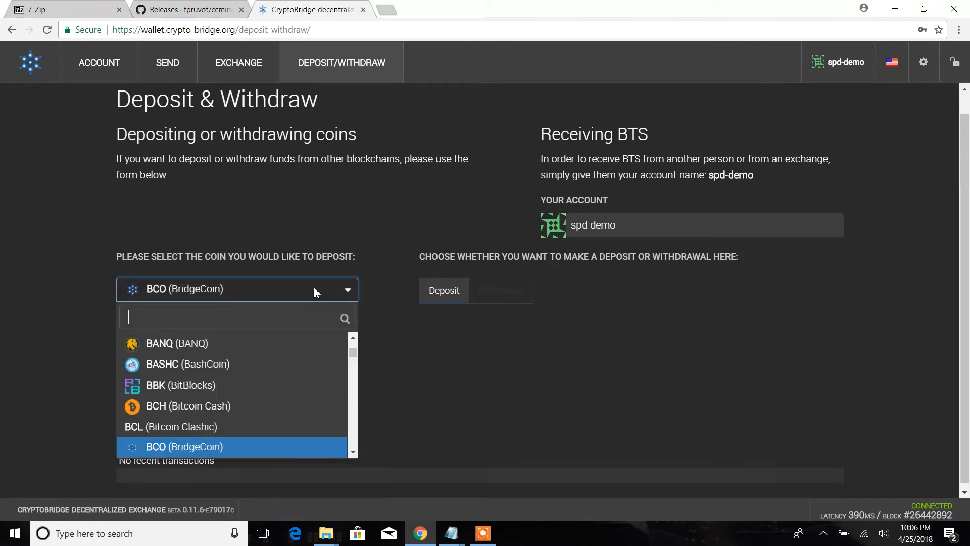
pyautogui.write('spd')
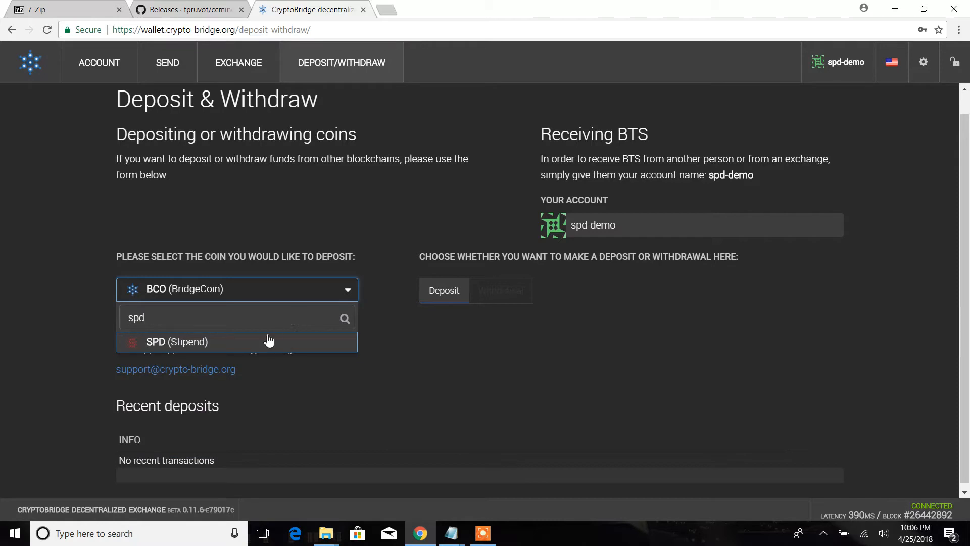
pyautogui.click(248, 342)
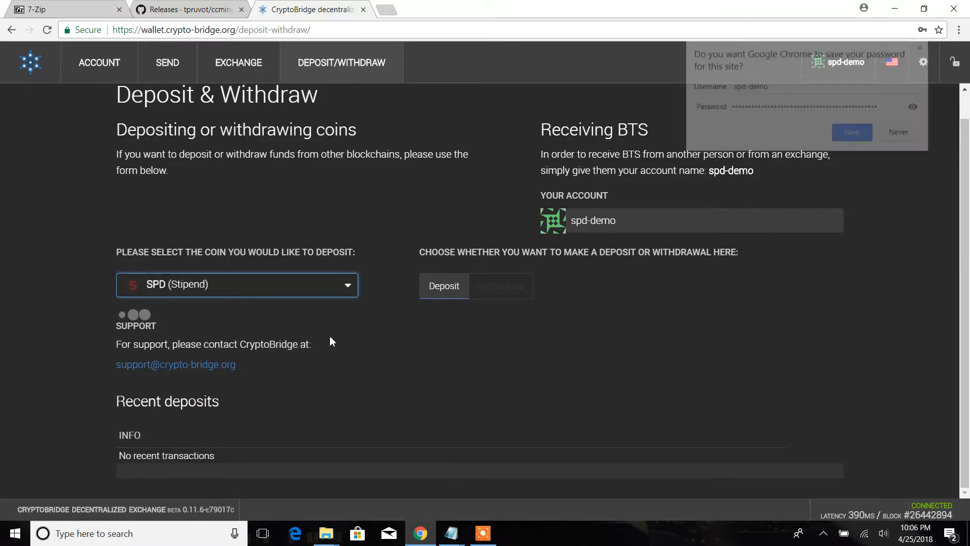
pyautogui.click(911, 138)
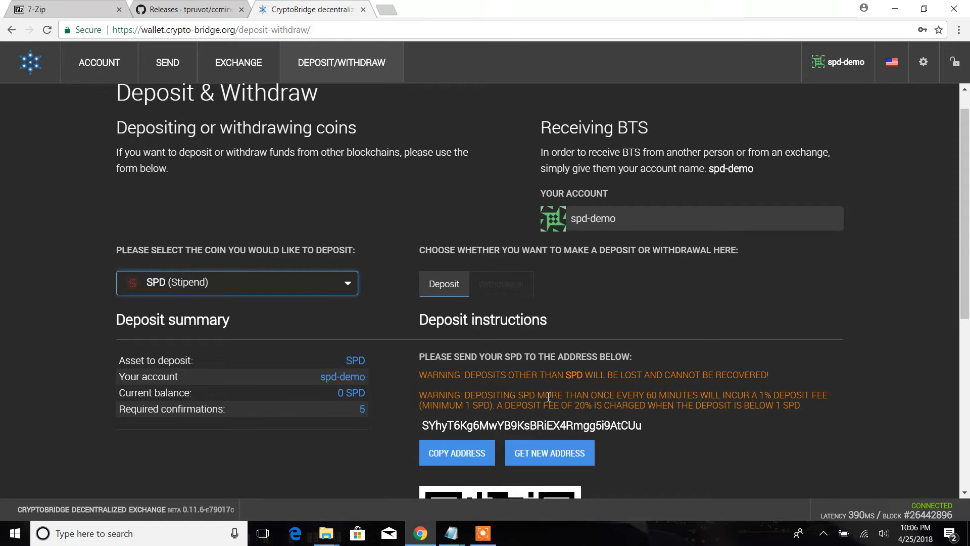
pyautogui.scroll(-3, 548, 396)
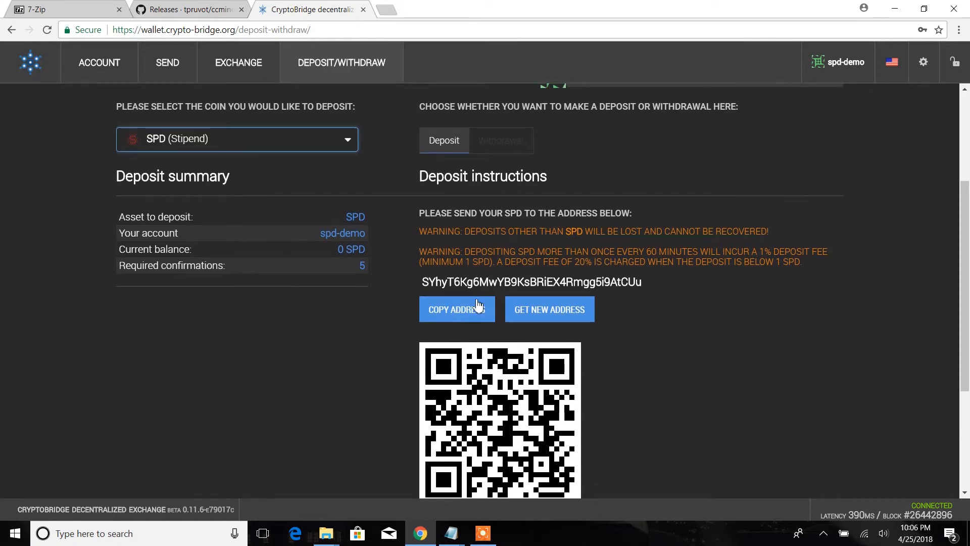
pyautogui.click(473, 310)
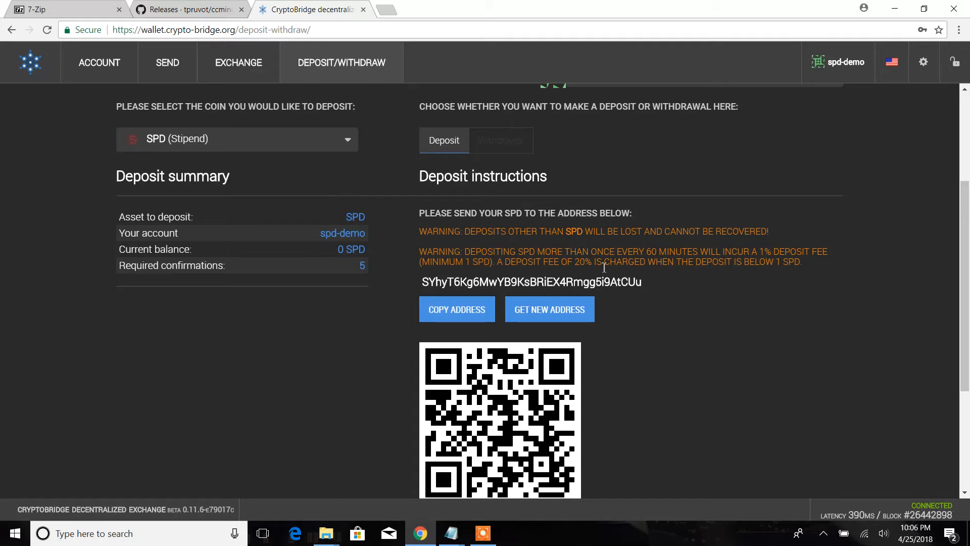
# - Paste the SPD deposit address on a new line under the password in Notepad
pyautogui.moveTo(465, 543)
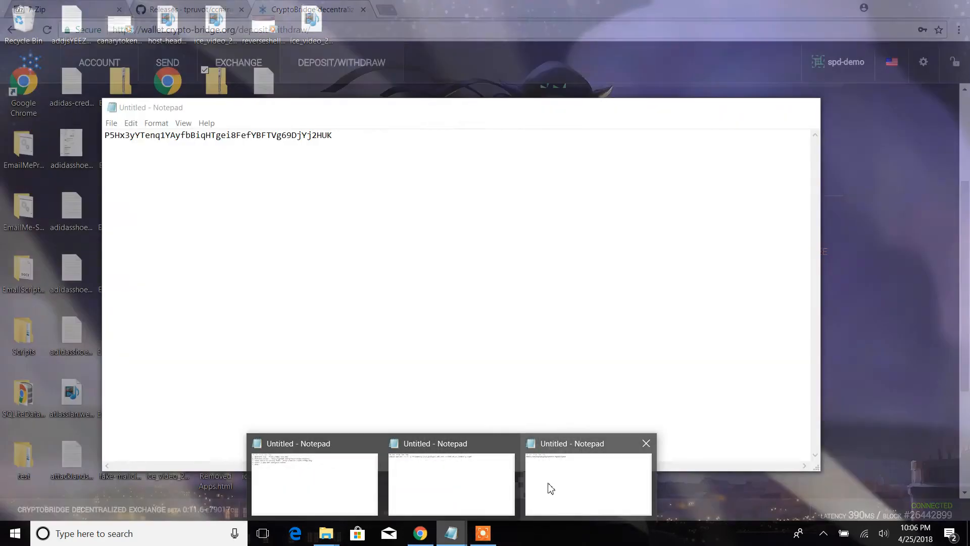
pyautogui.click(547, 483)
pyautogui.press('Return')
pyautogui.press('Return')
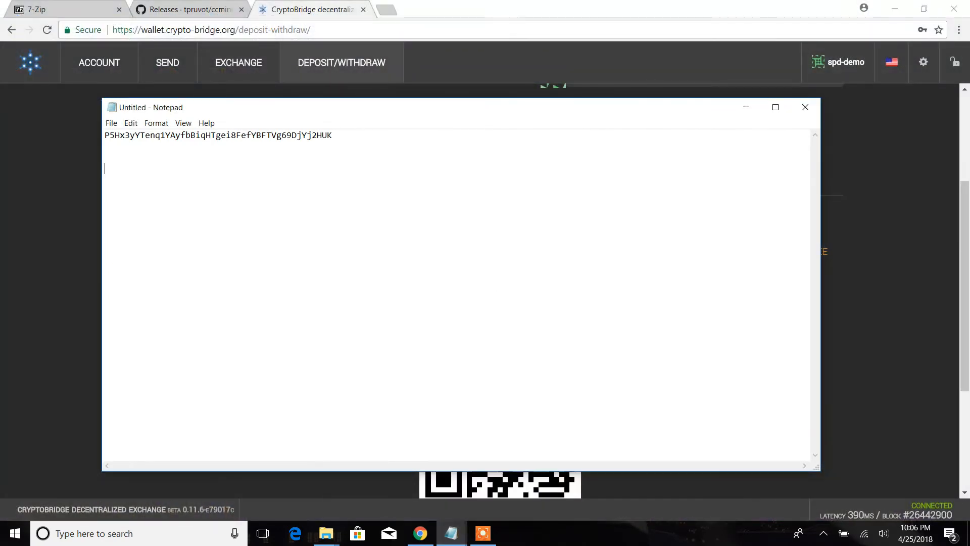
pyautogui.click(63, 260)
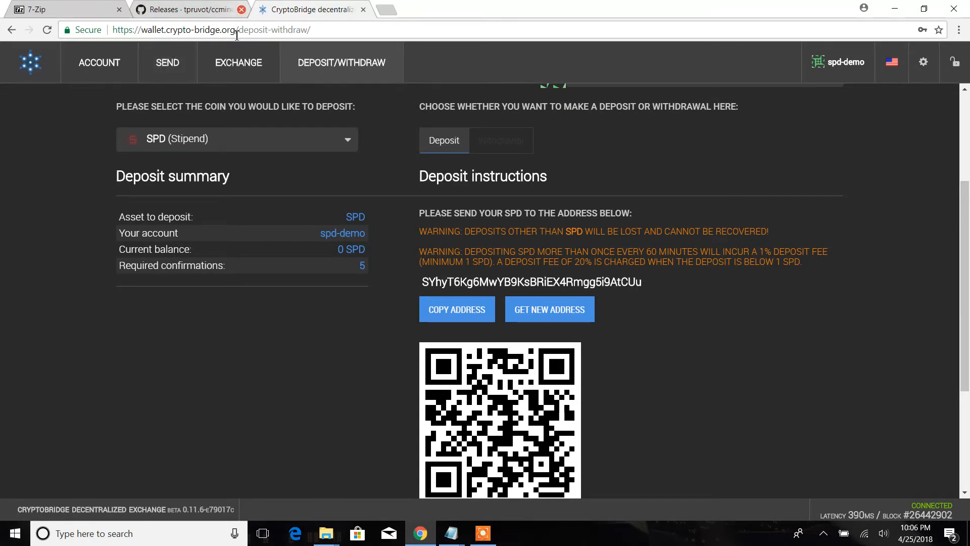
# - Open the ccminer-x64-2.2.5-cuda9 (1) folder in Downloads
pyautogui.moveTo(325, 539)
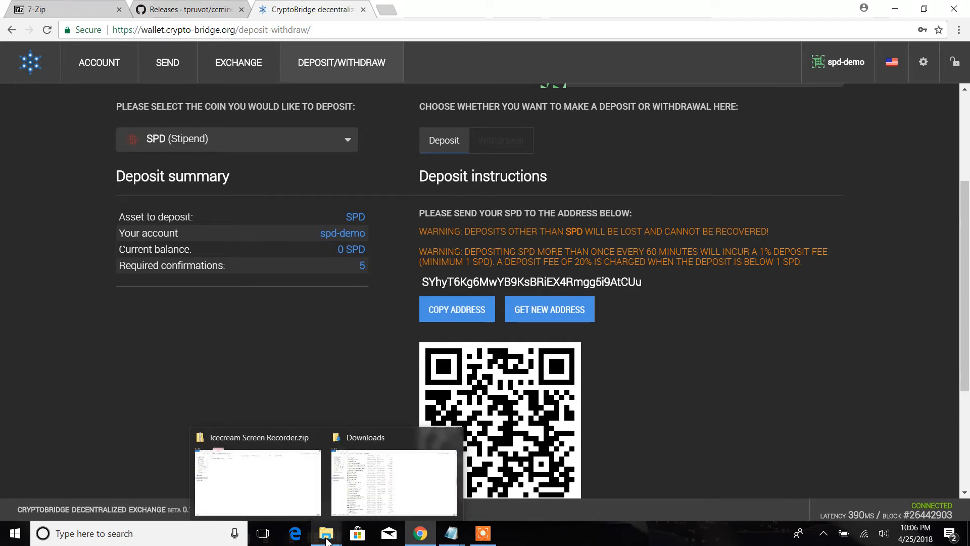
pyautogui.moveTo(363, 495)
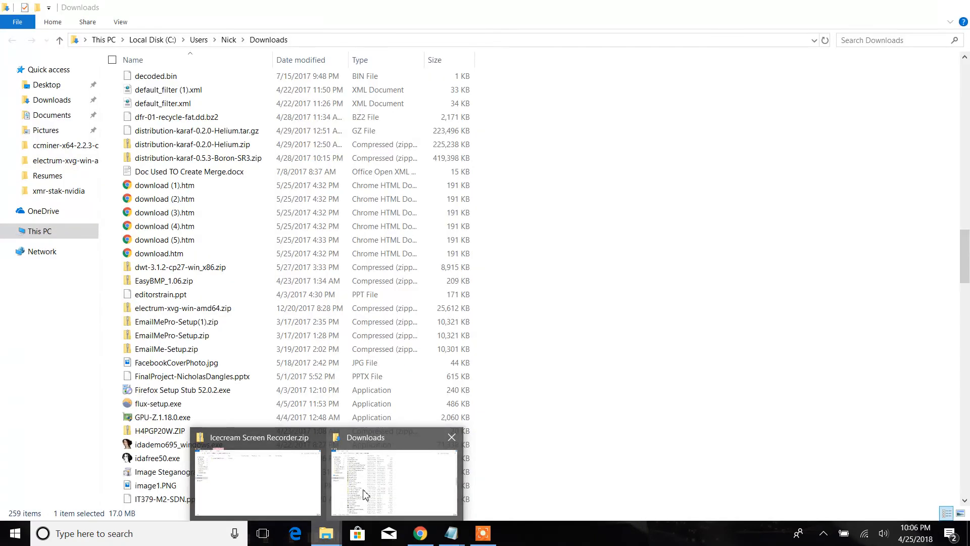
pyautogui.click(365, 494)
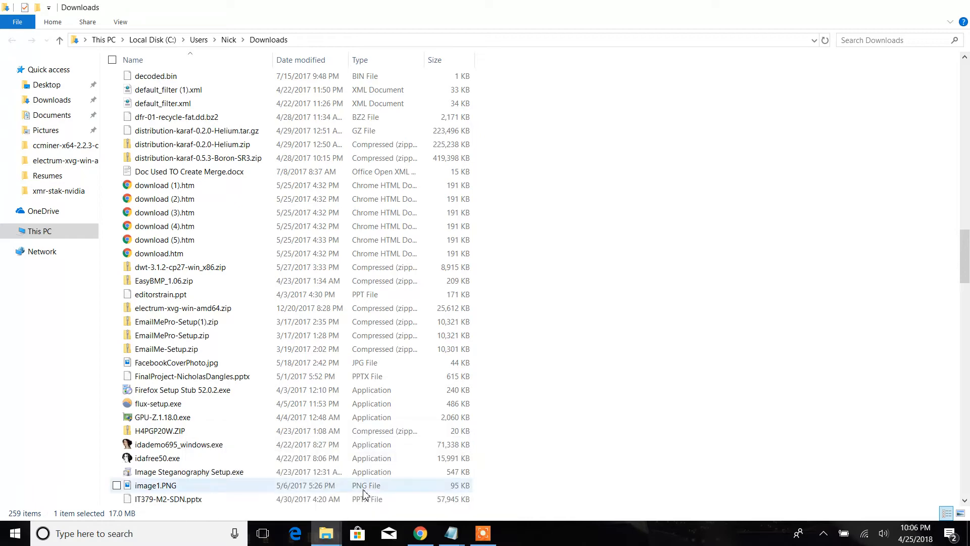
pyautogui.scroll(-3, 397, 365)
pyautogui.scroll(16, 397, 365)
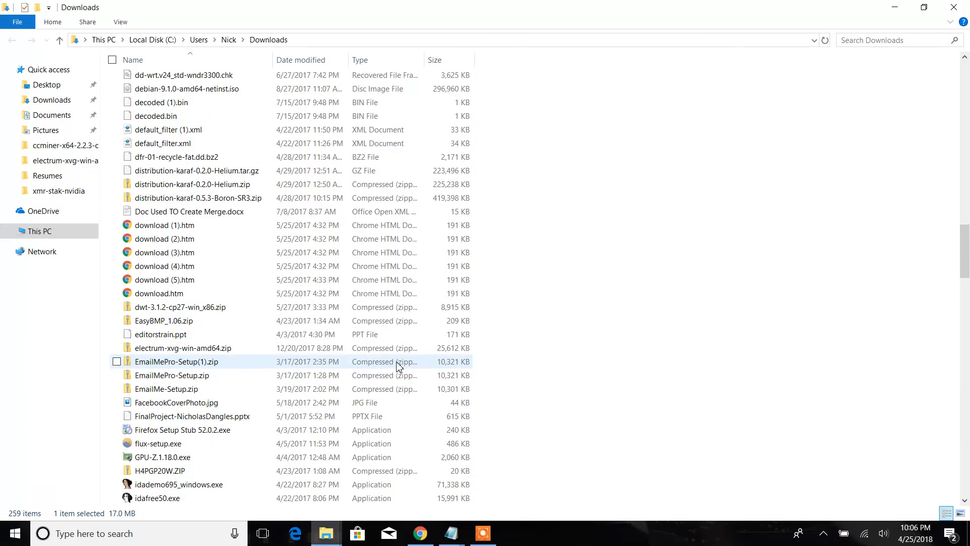
pyautogui.scroll(20, 397, 365)
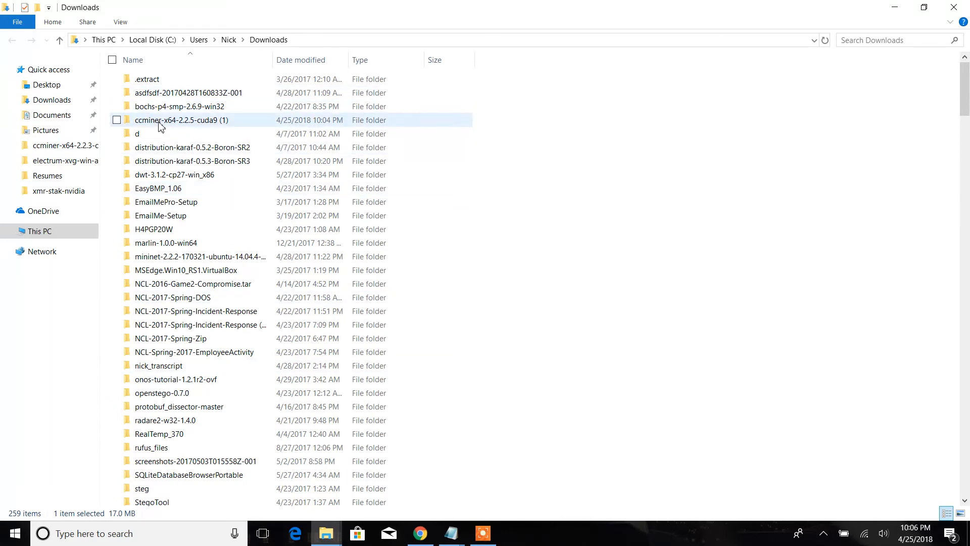
pyautogui.doubleClick(160, 124)
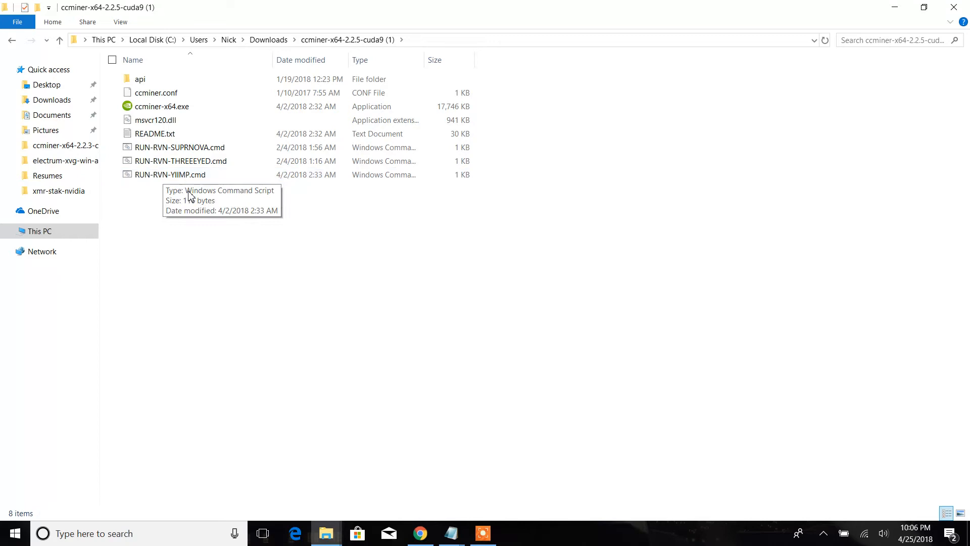
# - Create a new text document there and rename it RUN-SPD.bat
pyautogui.rightClick(192, 192)
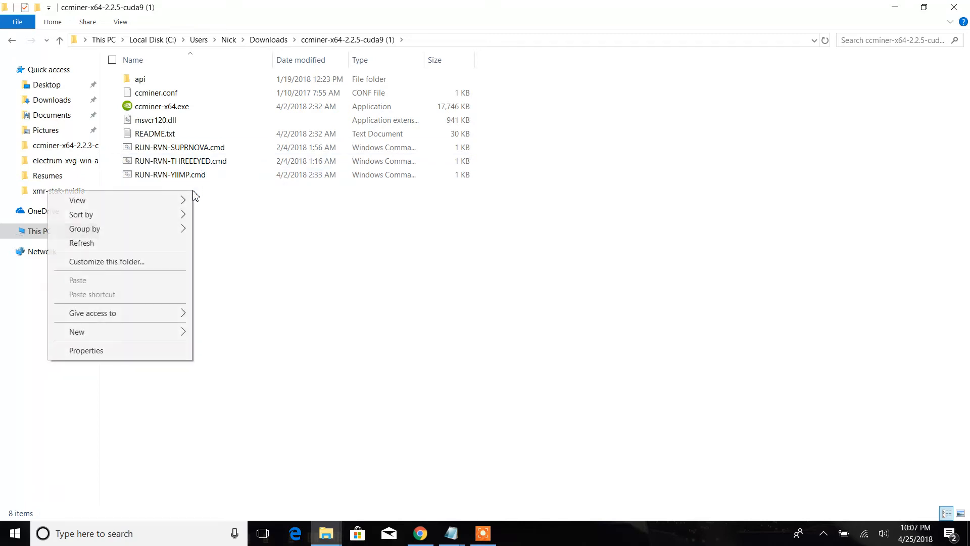
pyautogui.moveTo(125, 333)
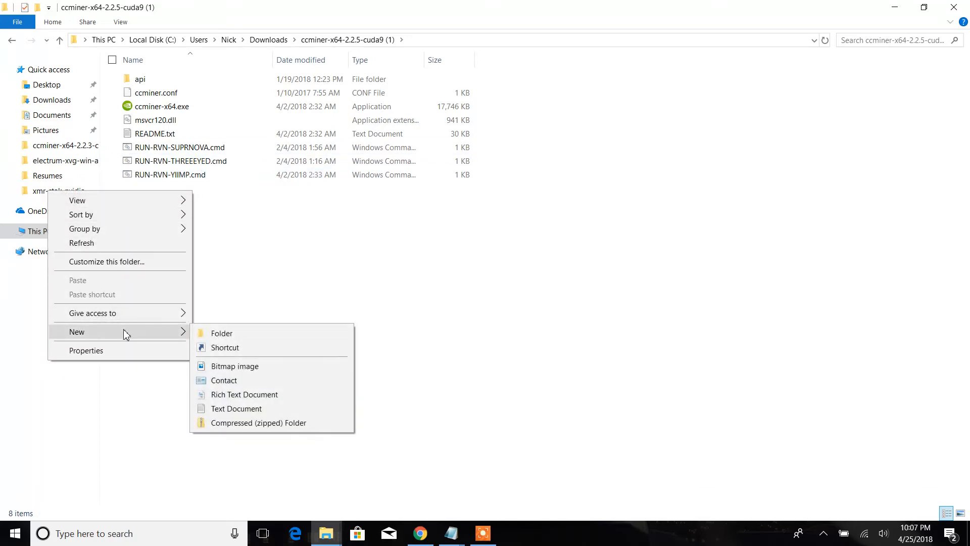
pyautogui.click(245, 409)
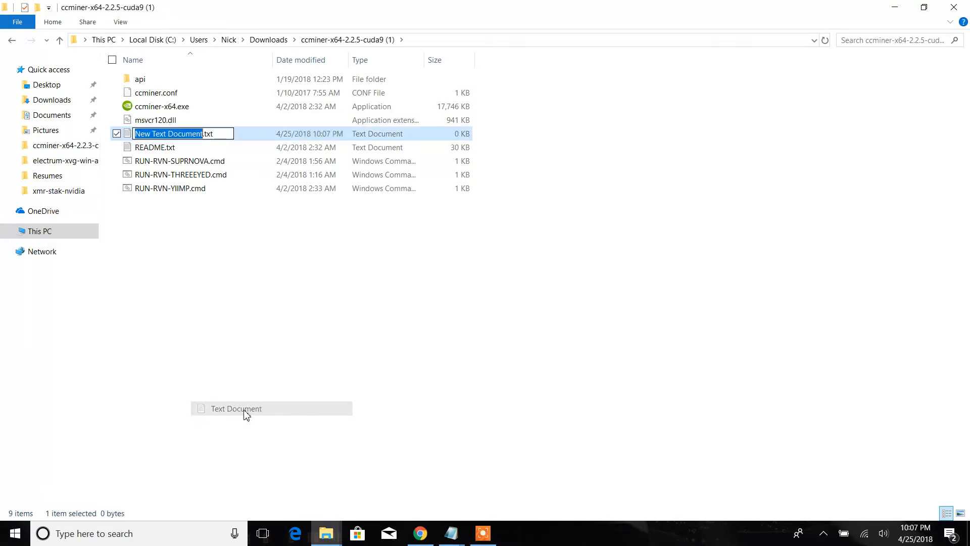
pyautogui.press('End')
pyautogui.hotkey('ctrl', 'a')
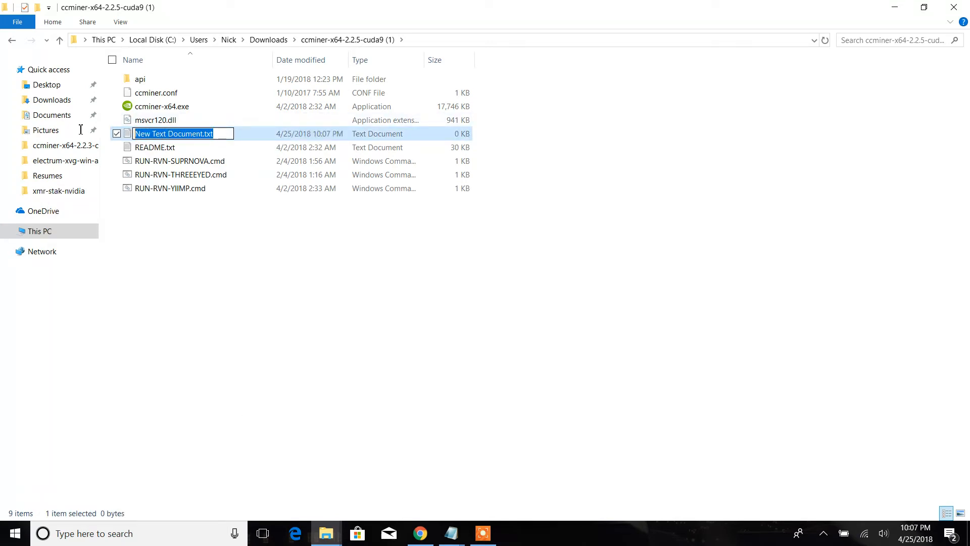
pyautogui.write('RUN-SPD.bat')
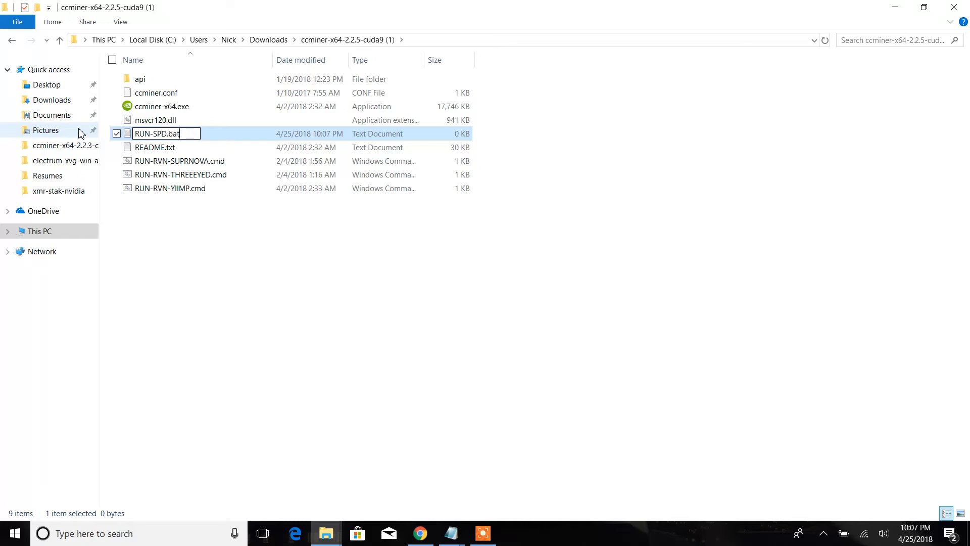
pyautogui.press('Return')
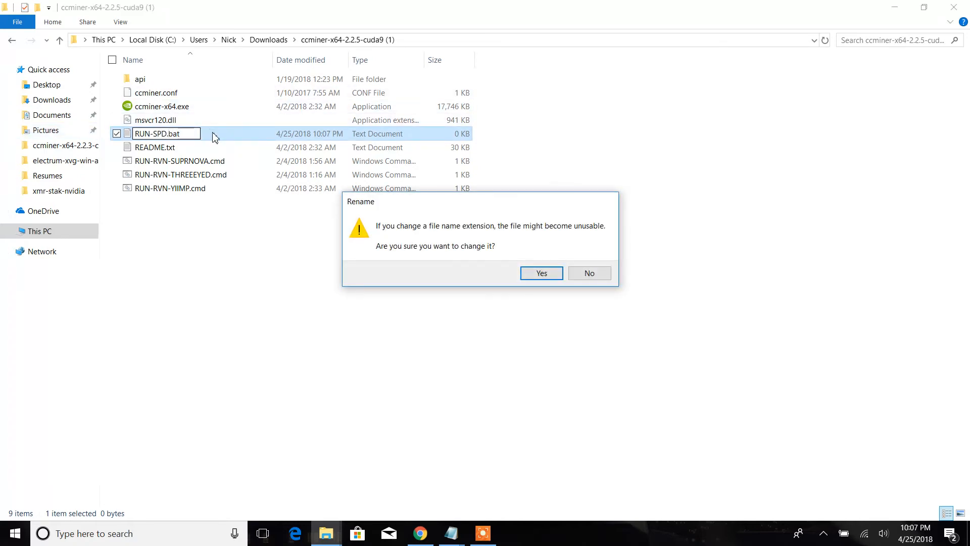
# - Accept the .bat extension change and open RUN-SPD.bat in Notepad
pyautogui.click(533, 278)
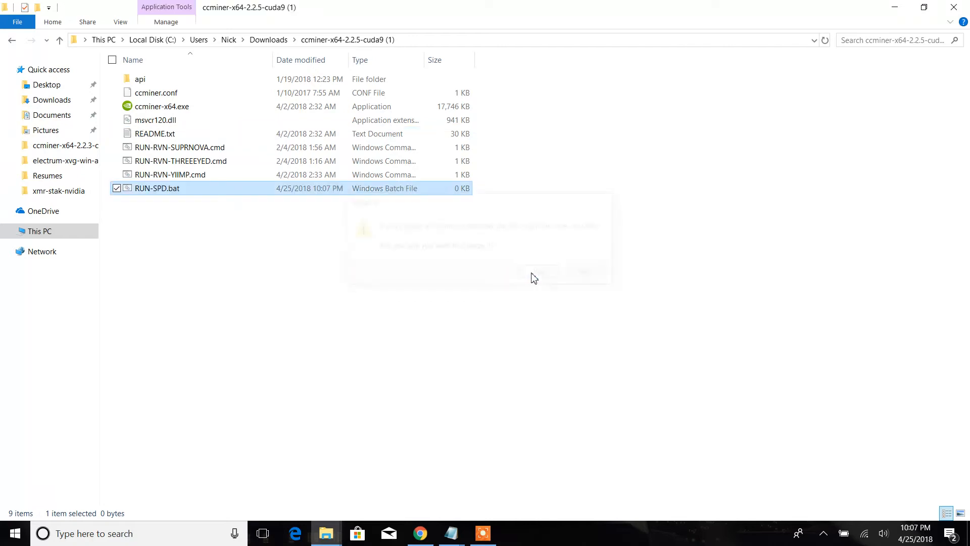
pyautogui.rightClick(172, 189)
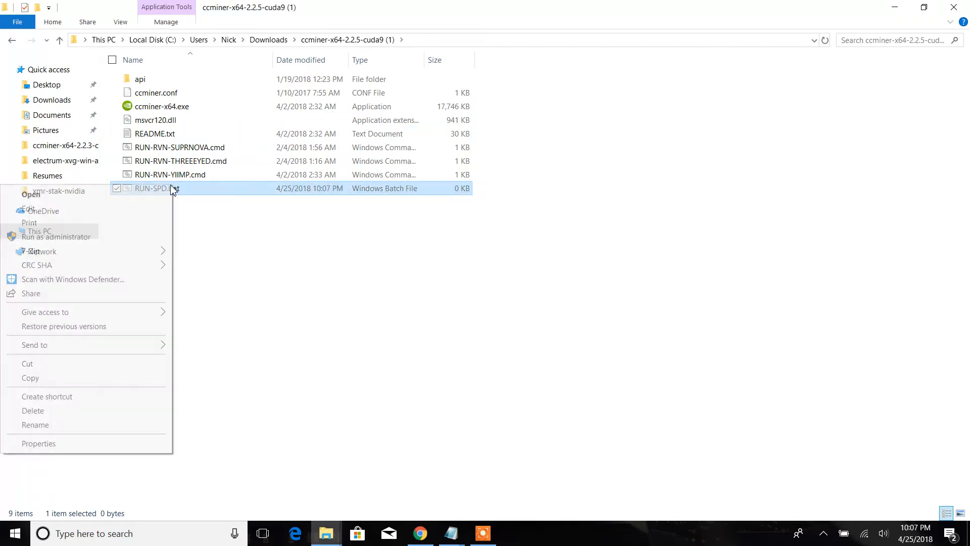
pyautogui.click(138, 211)
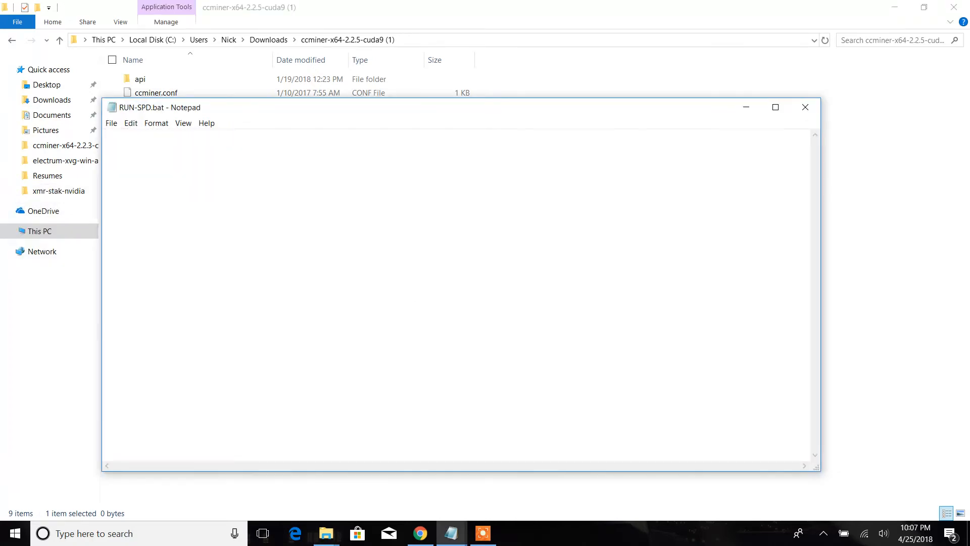
# - Copy the ccminer c11 command for eu1.protopool.net:3583 with c=SPD into RUN-SPD.bat
pyautogui.moveTo(460, 539)
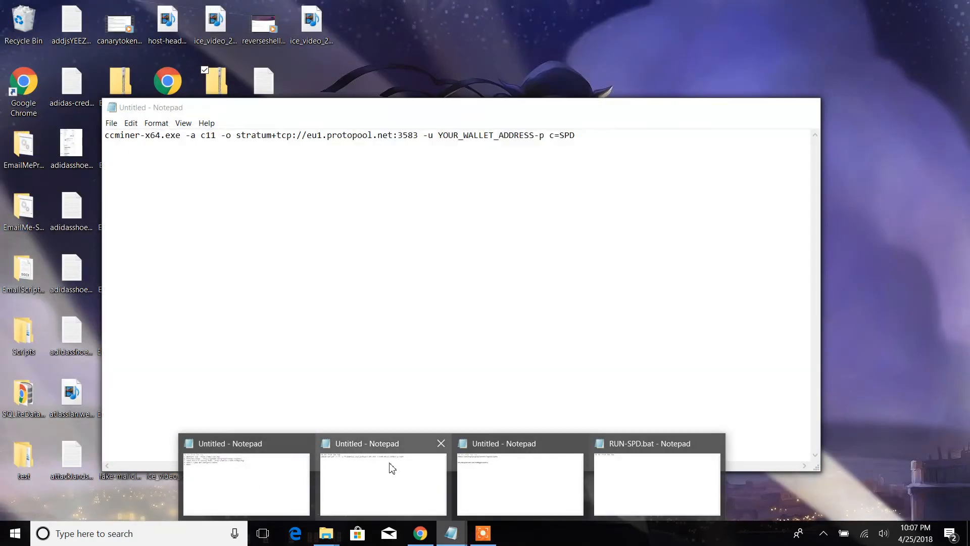
pyautogui.click(392, 468)
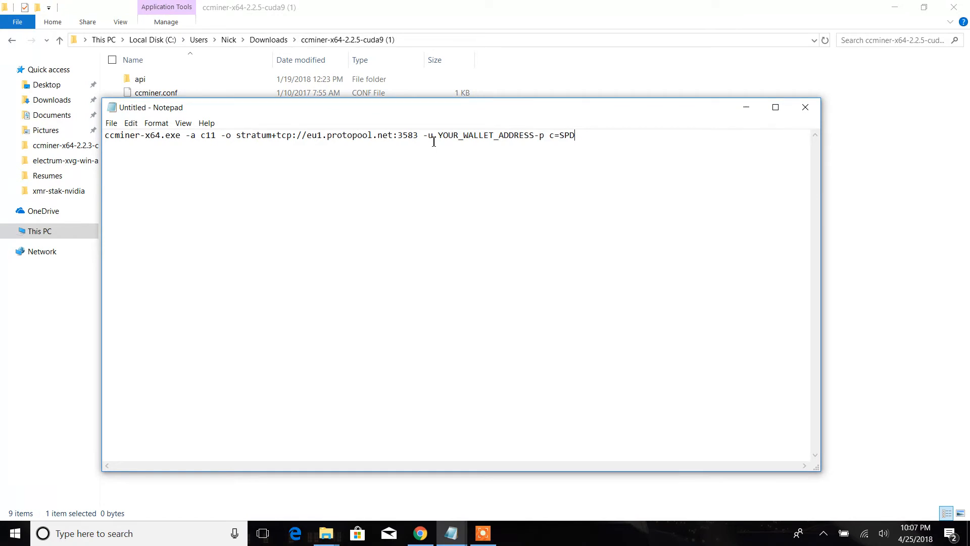
pyautogui.hotkey('ctrl', 'a')
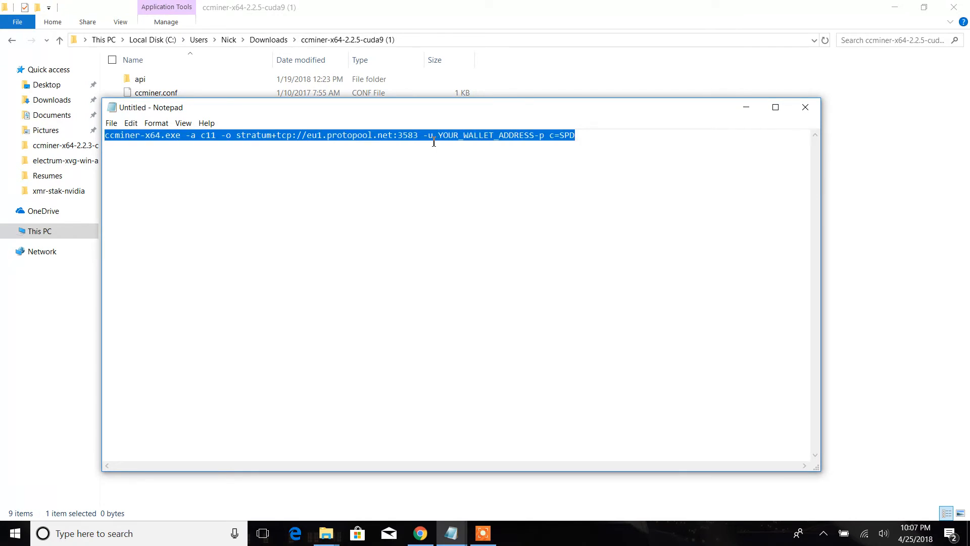
pyautogui.click(451, 533)
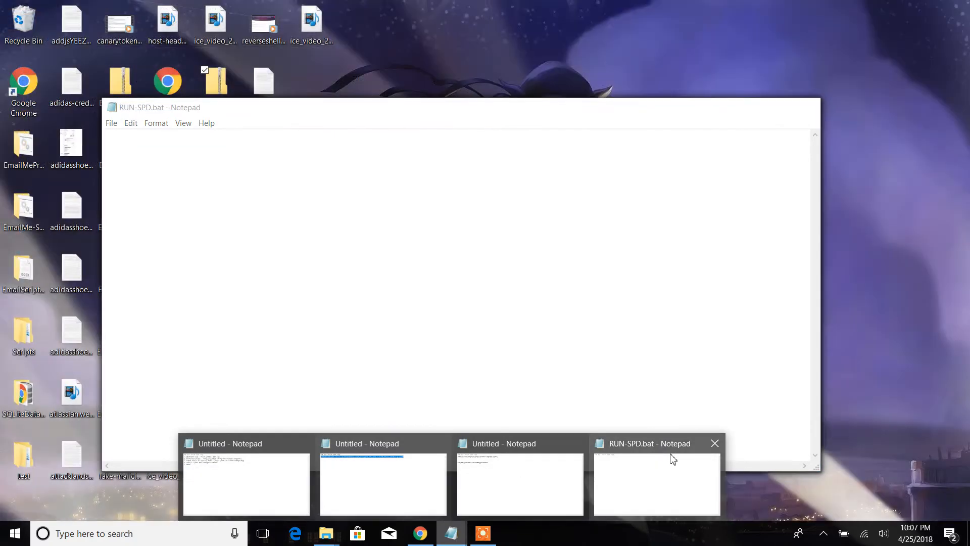
pyautogui.click(672, 457)
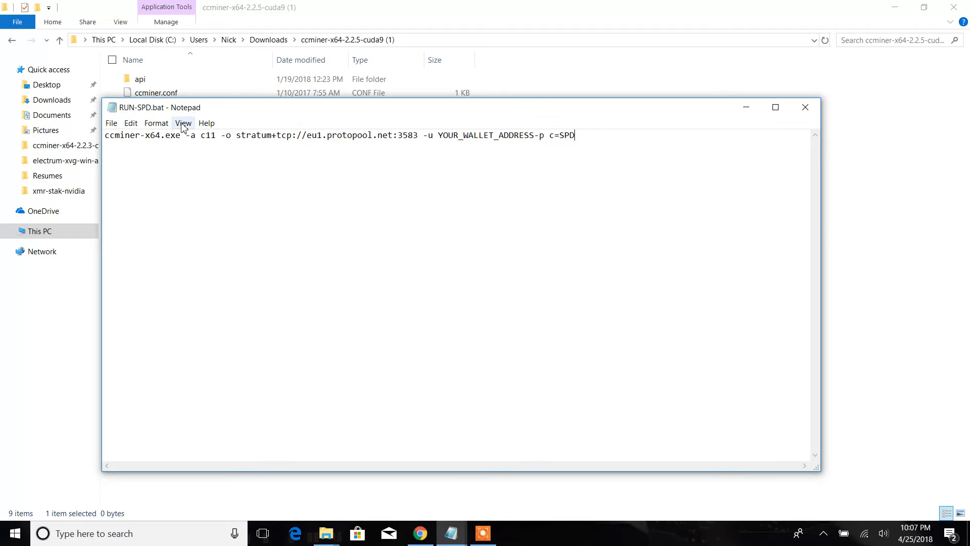
pyautogui.moveTo(225, 111); pyautogui.dragTo(251, 182)
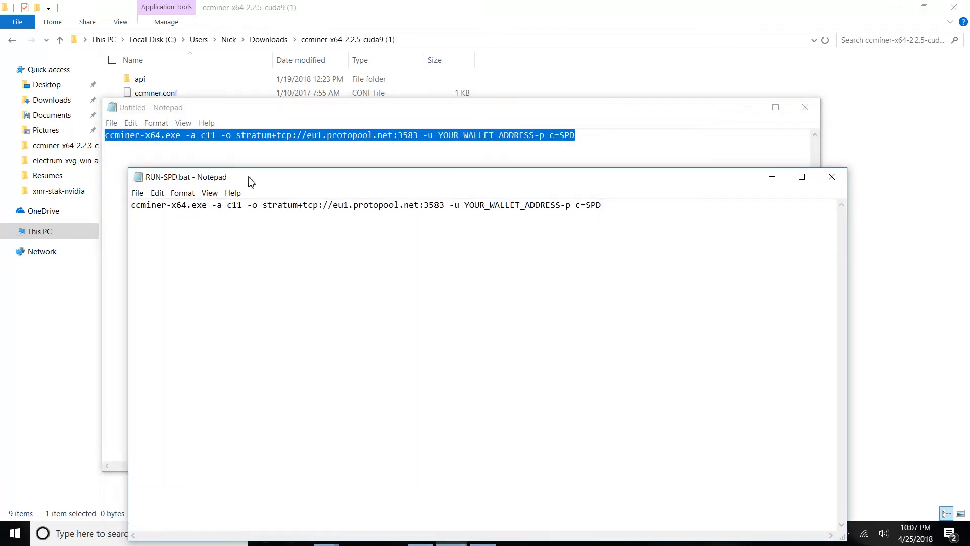
pyautogui.click(746, 107)
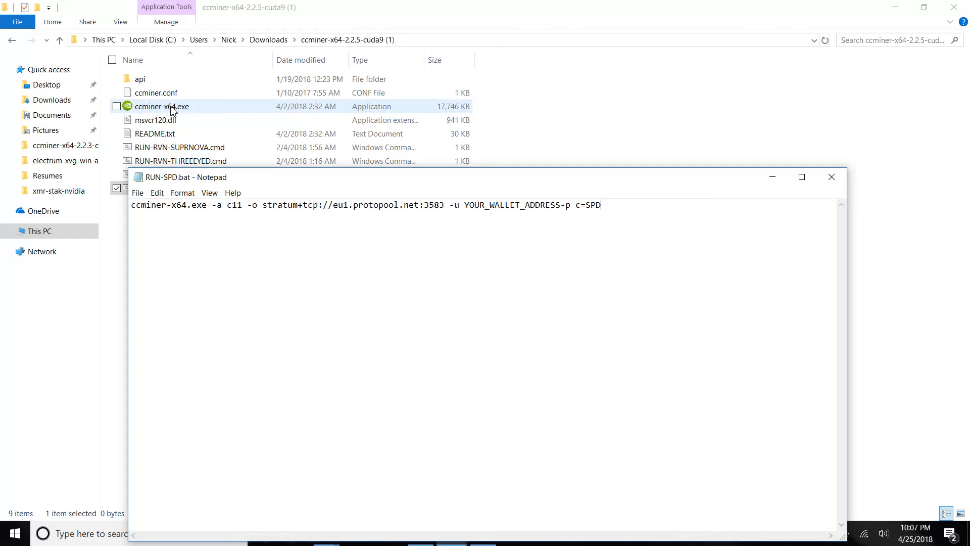
pyautogui.doubleClick(168, 205)
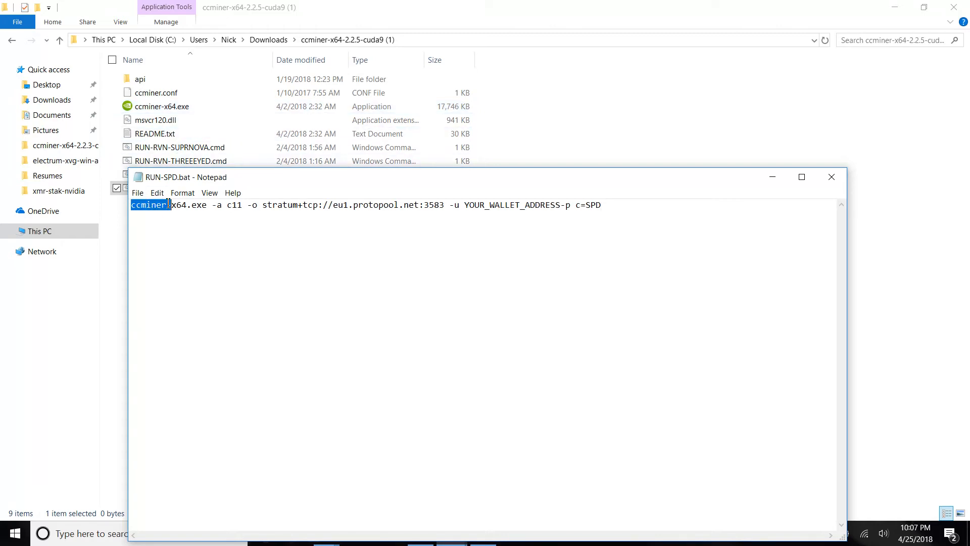
pyautogui.click(201, 207)
pyautogui.moveTo(513, 177); pyautogui.dragTo(509, 134)
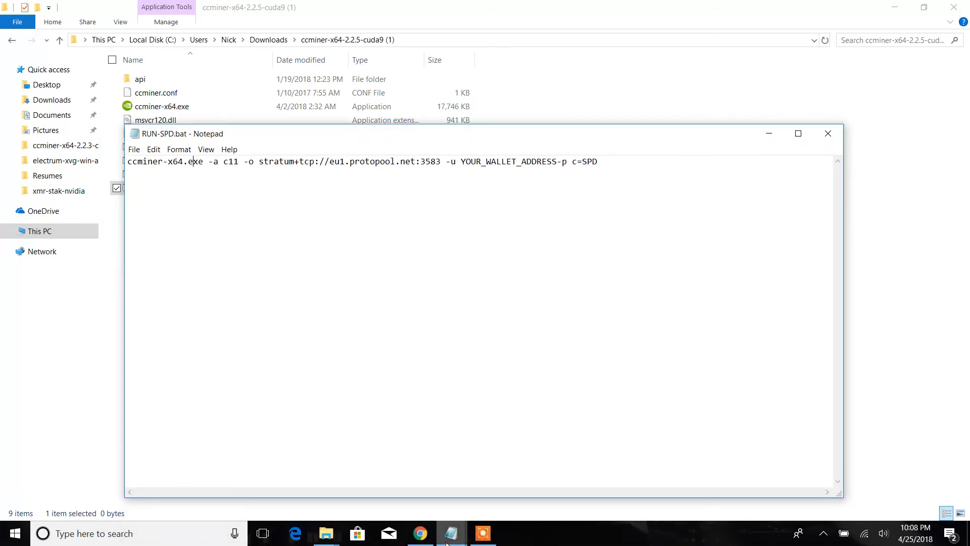
# - Select the SPD deposit address in the Untitled note
pyautogui.moveTo(451, 533)
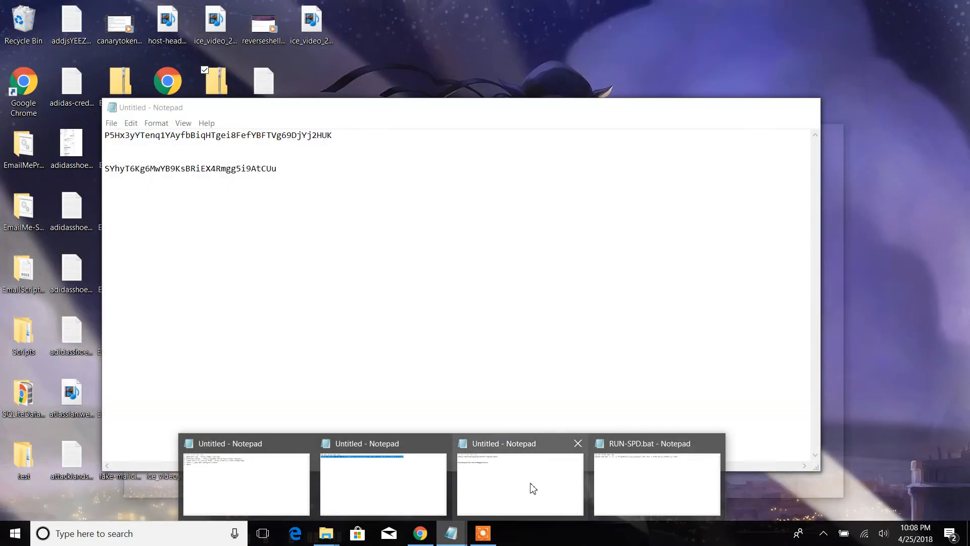
pyautogui.click(532, 487)
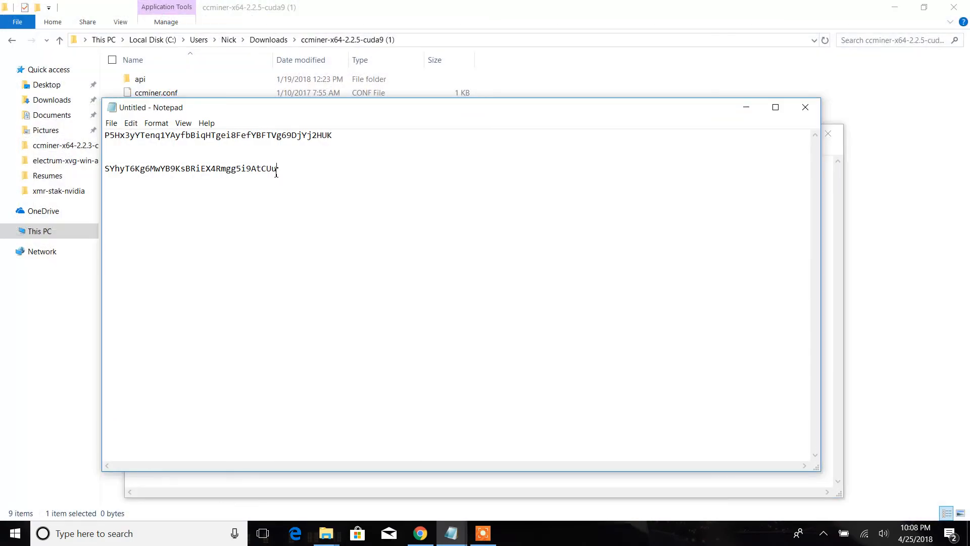
pyautogui.moveTo(276, 172); pyautogui.dragTo(41, 175)
pyautogui.hotkey('ctrl', 'c')
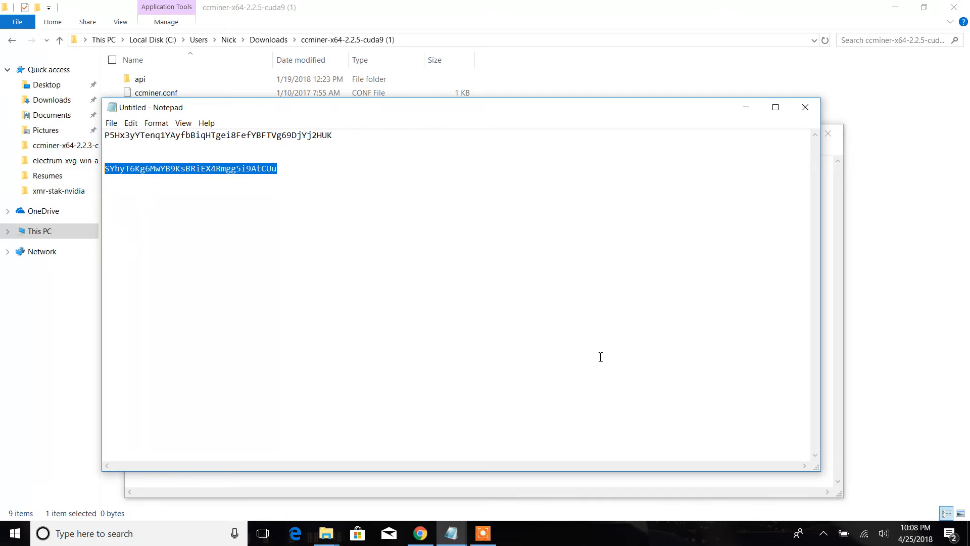
# - Paste the deposit address over YOUR_WALLET_ADDRESS in RUN-SPD.bat and save it
pyautogui.click(589, 502)
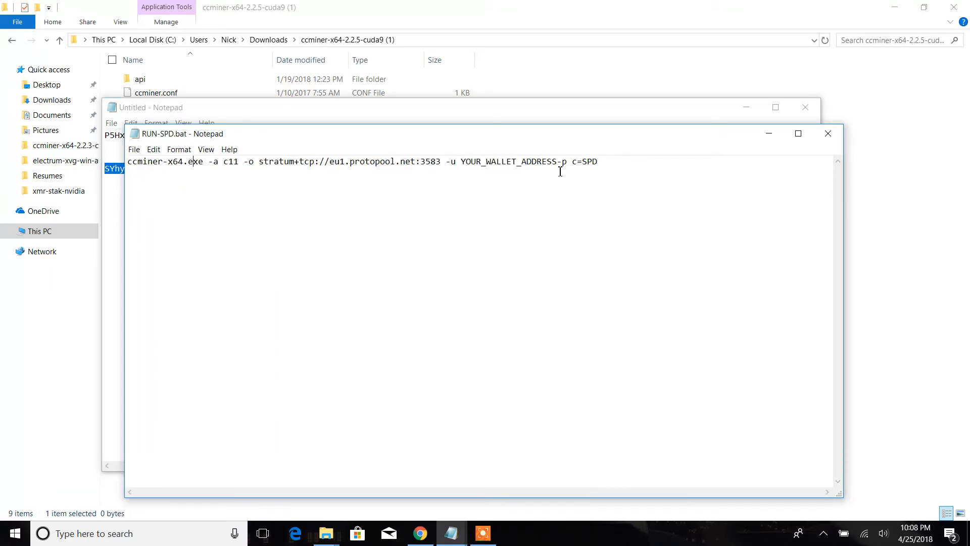
pyautogui.moveTo(558, 163); pyautogui.dragTo(462, 162)
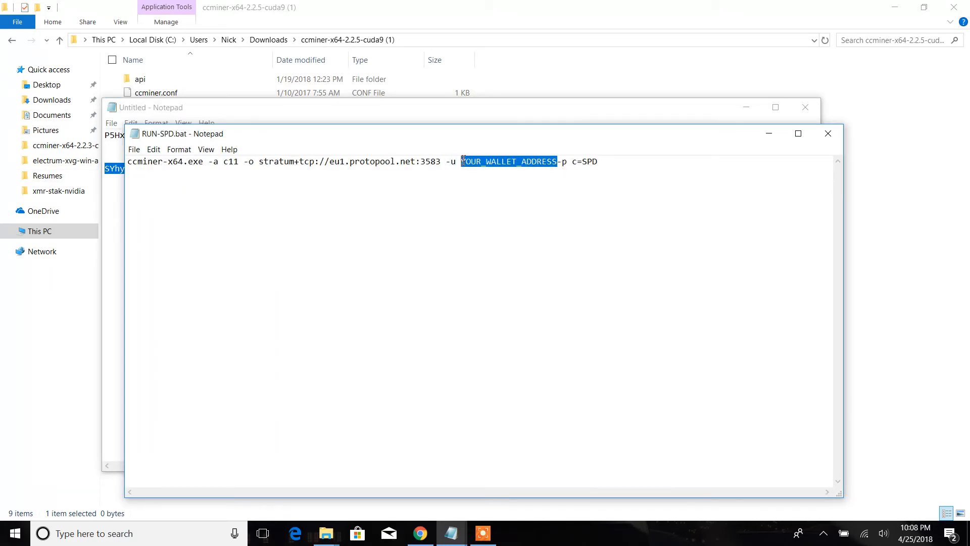
pyautogui.hotkey('ctrl', 'v')
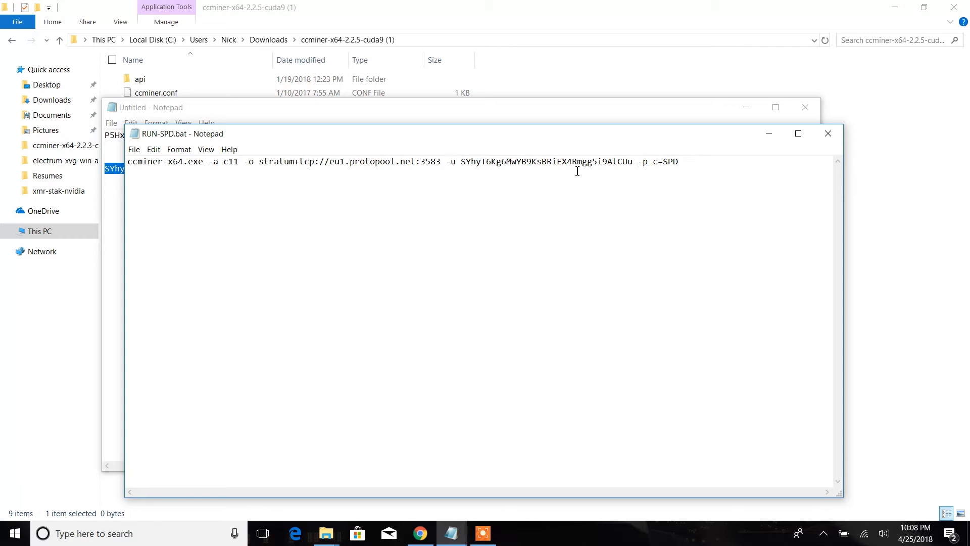
pyautogui.doubleClick(677, 162)
pyautogui.click(631, 200)
pyautogui.hotkey('ctrl', 's')
pyautogui.click(747, 108)
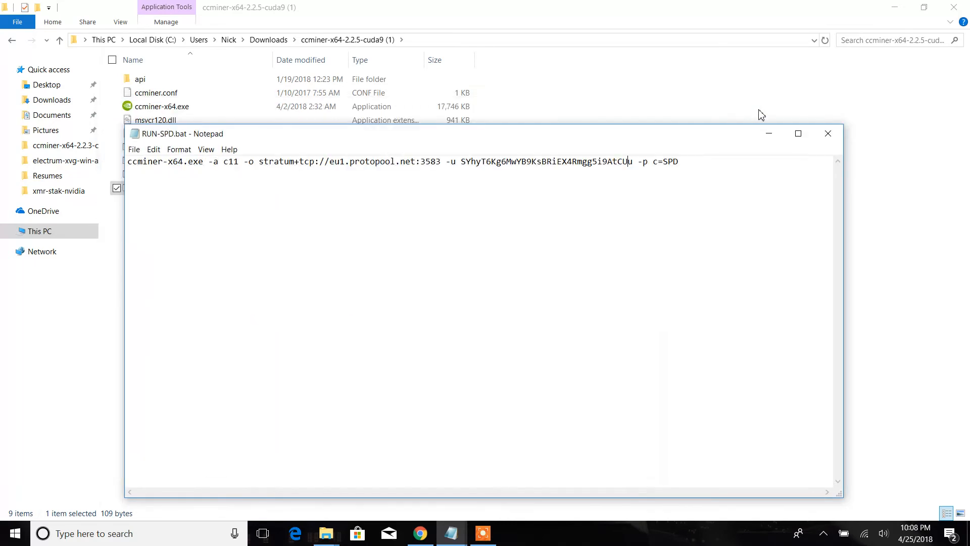
# - Run RUN-SPD.bat from File Explorer so ccminer mines c11 on ProtoPool's SPD server
pyautogui.click(772, 134)
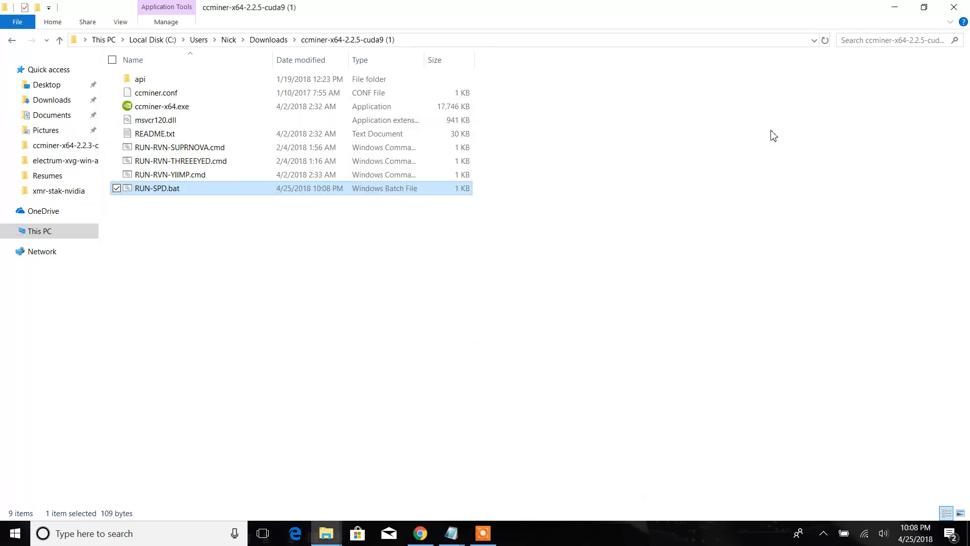
pyautogui.rightClick(158, 194)
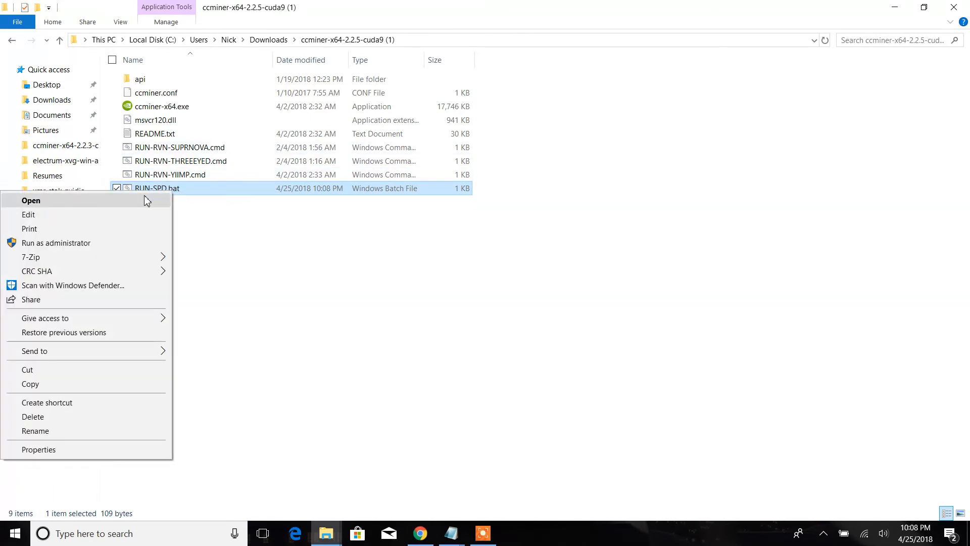
pyautogui.click(146, 200)
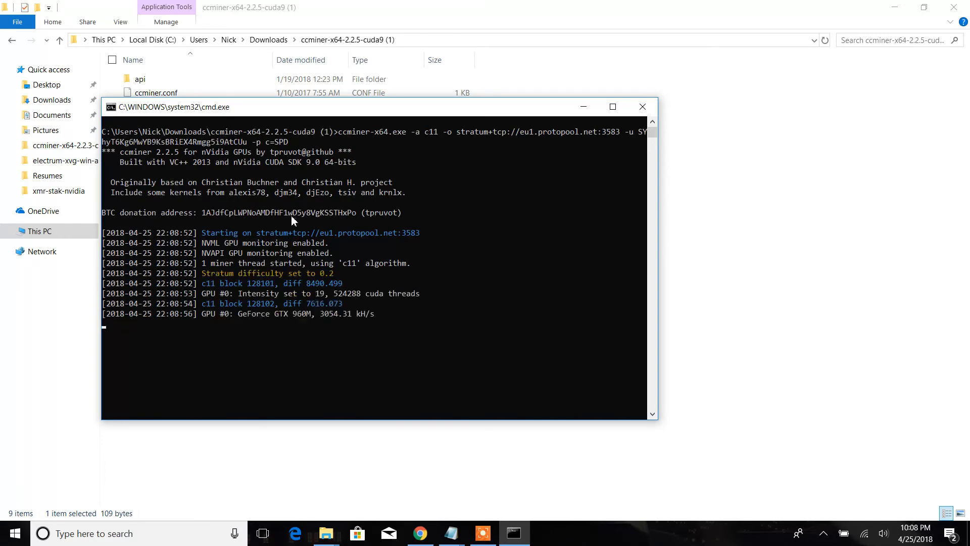
pyautogui.click(419, 533)
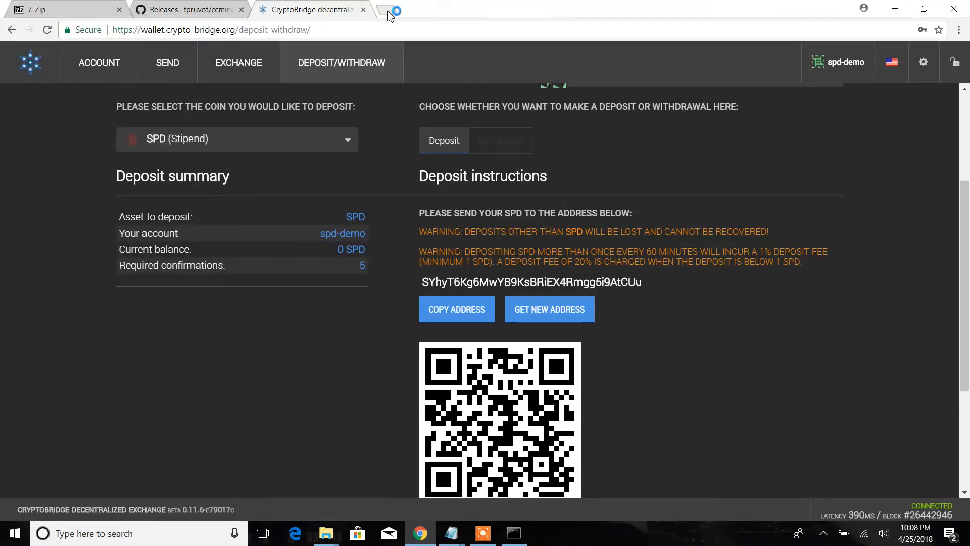
# - Open protopool.net in a new tab and go to its Wallet lookup page
pyautogui.click(387, 11)
pyautogui.write('proto')
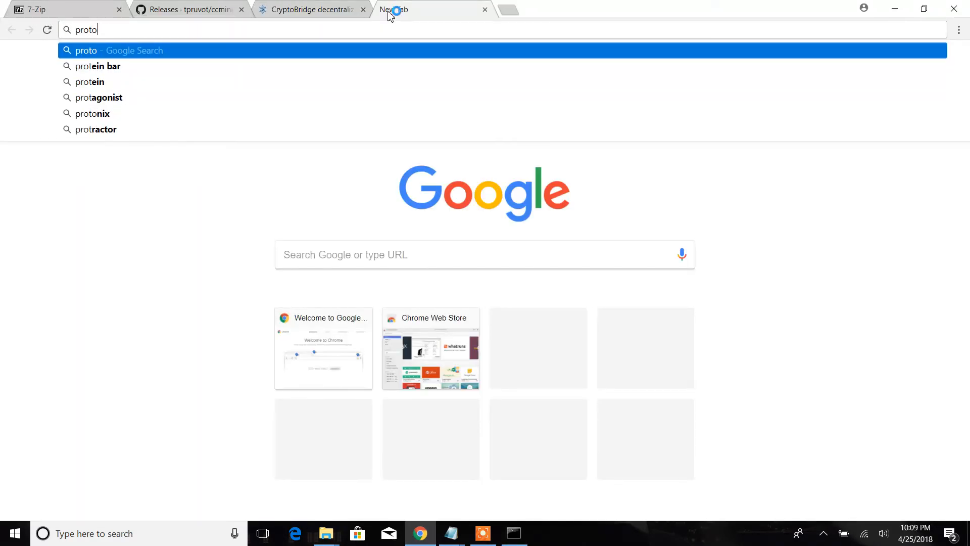
pyautogui.write('pool.net')
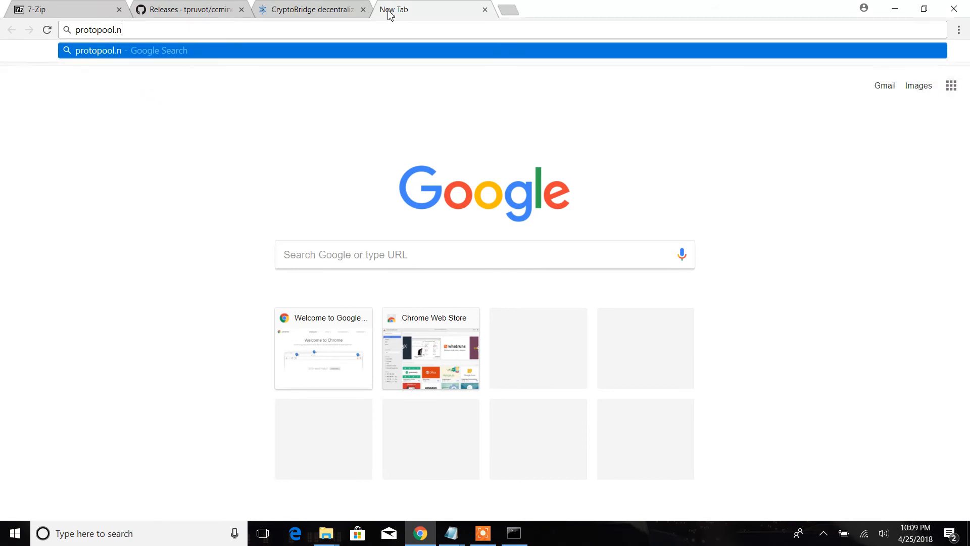
pyautogui.press('Return')
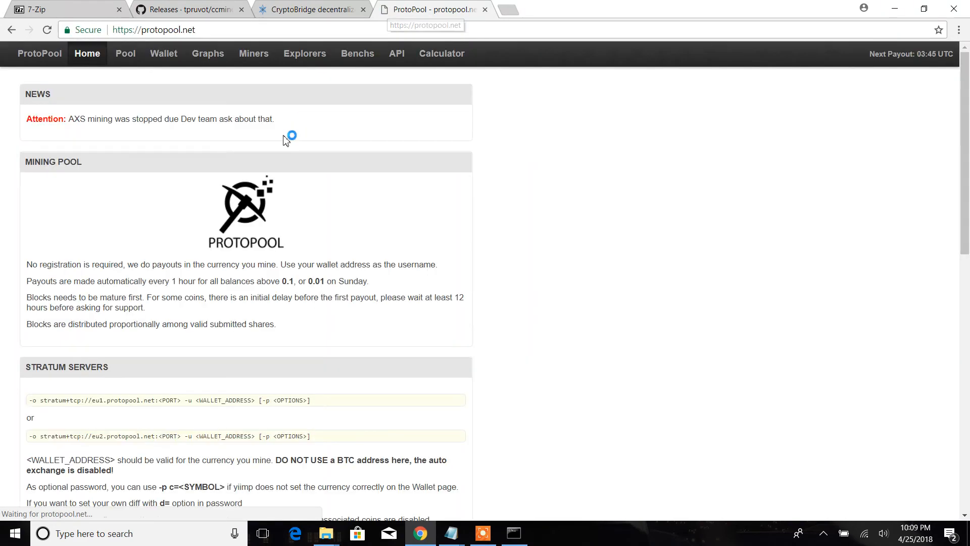
pyautogui.click(161, 54)
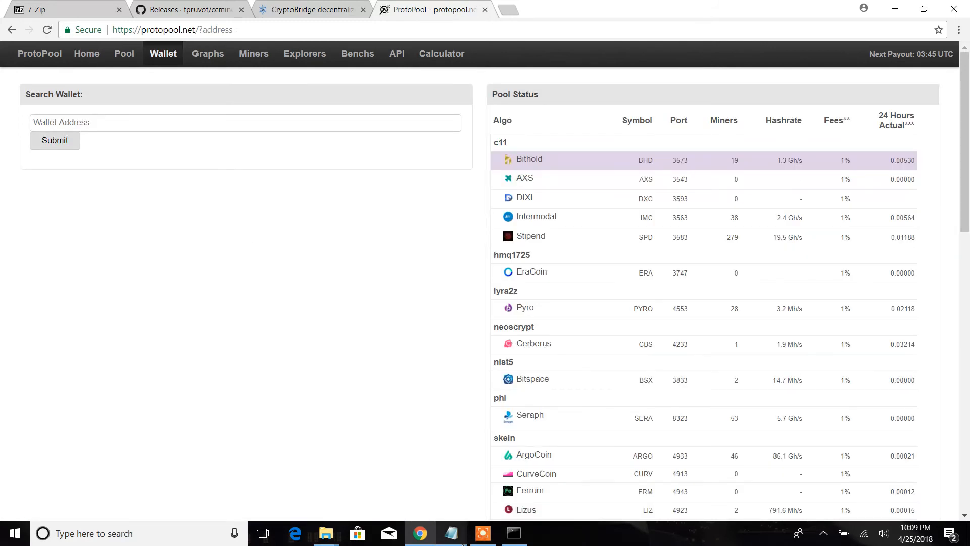
# - Look up the SPD deposit address and review its stats showing the ccminer c11-stipend worker
pyautogui.moveTo(451, 533)
pyautogui.click(556, 506)
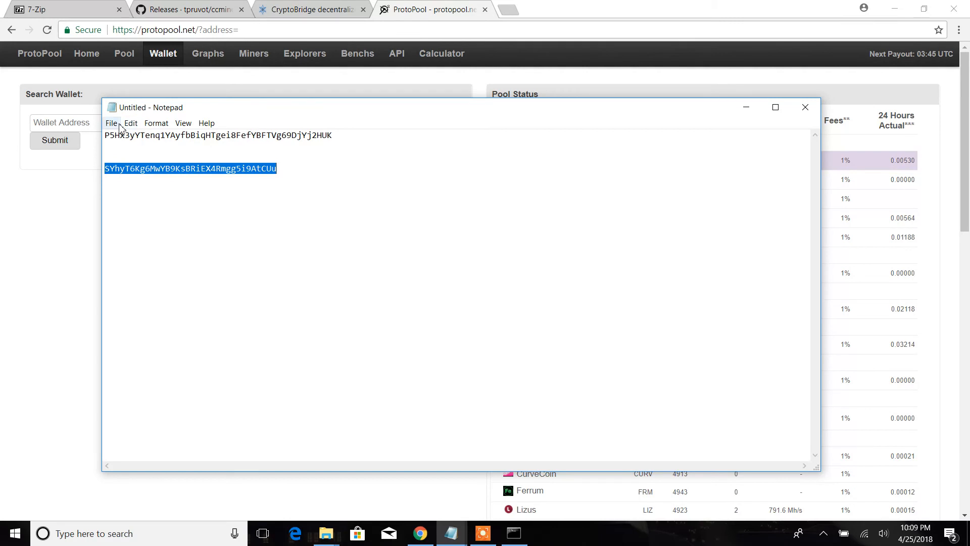
pyautogui.click(84, 123)
pyautogui.hotkey('ctrl', 'v')
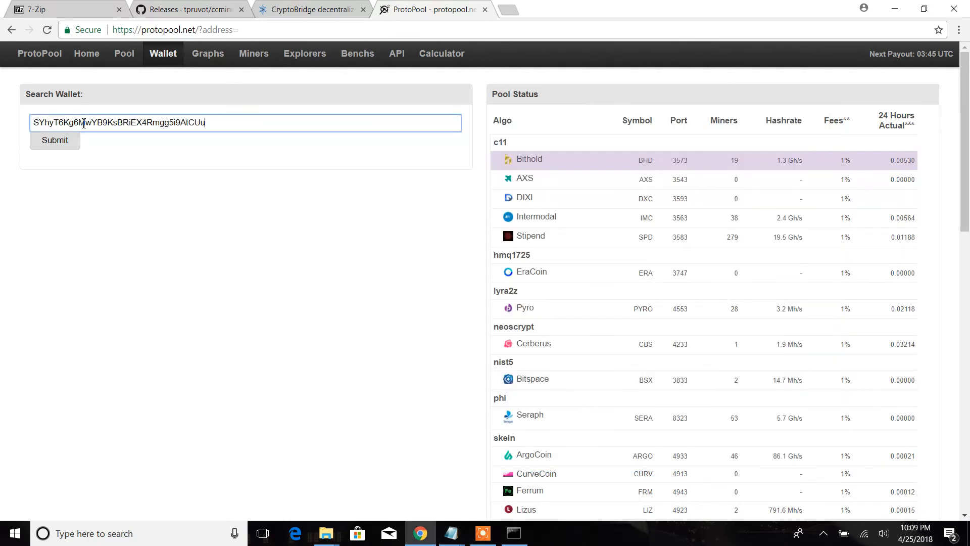
pyautogui.click(71, 147)
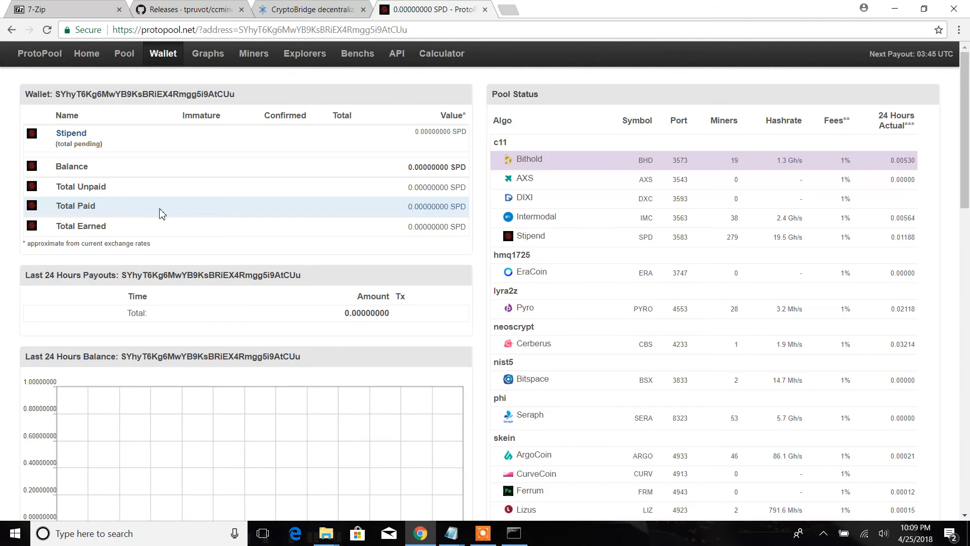
pyautogui.scroll(-14, 183, 262)
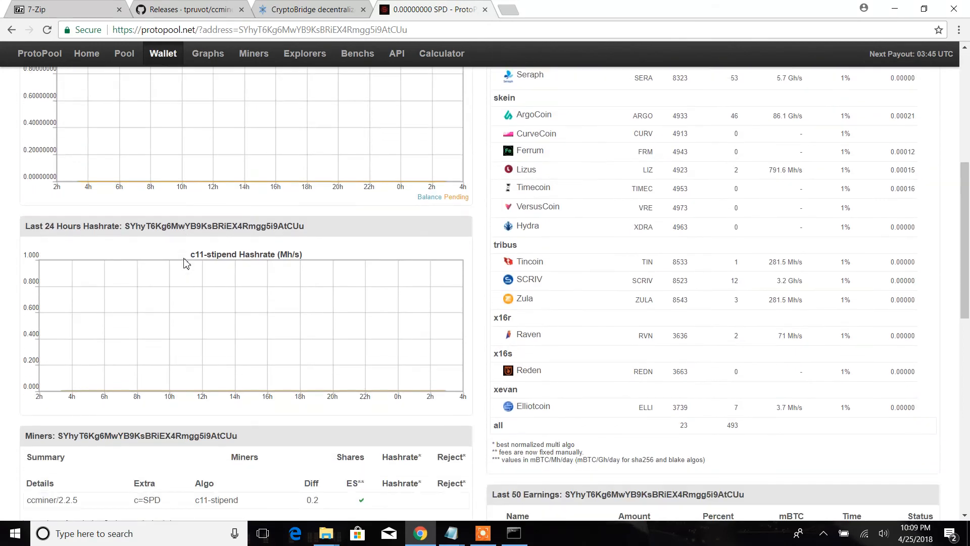
pyautogui.scroll(14, 184, 262)
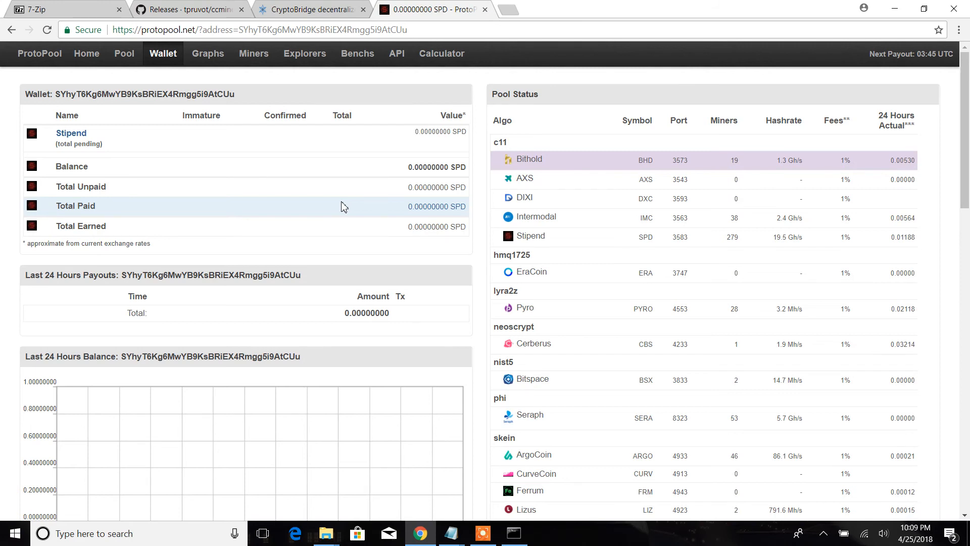
pyautogui.scroll(-10, 344, 206)
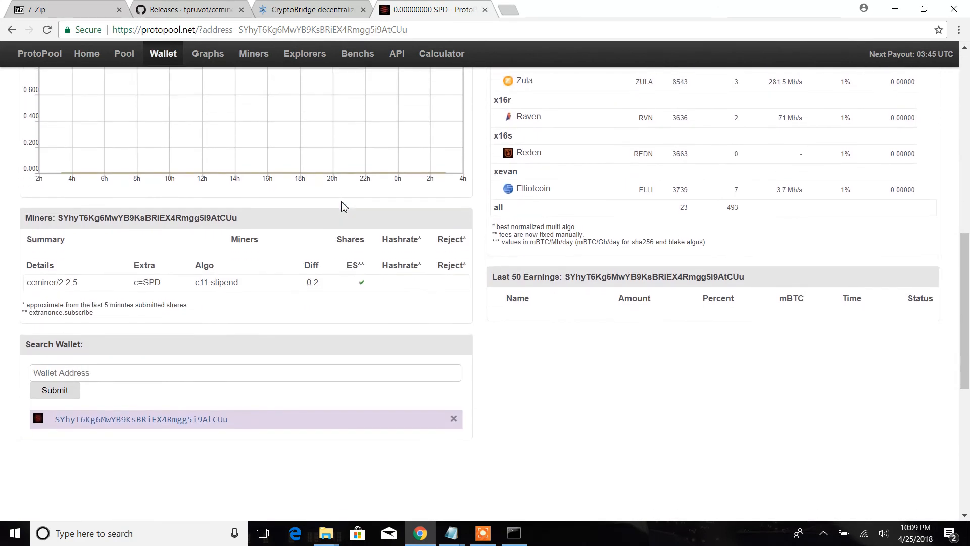
pyautogui.scroll(-1, 344, 206)
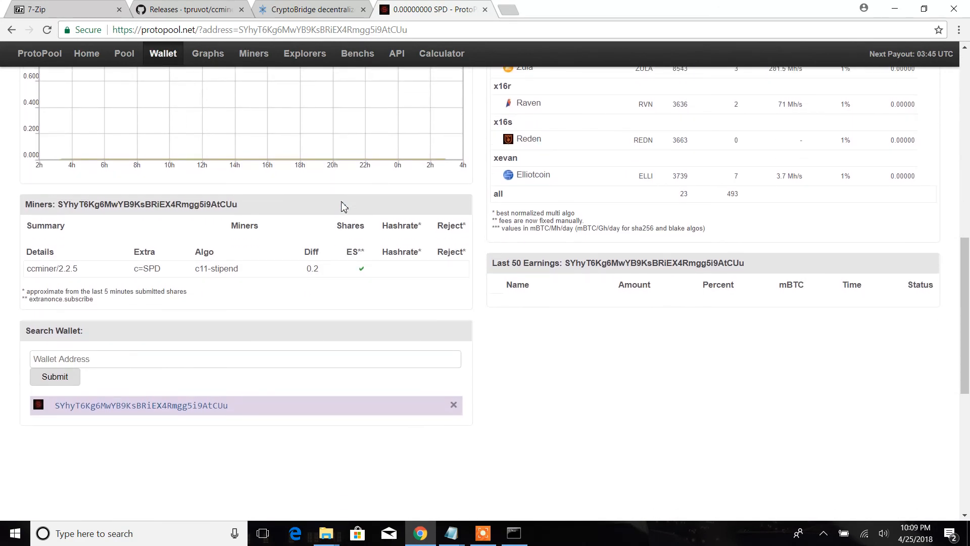
pyautogui.scroll(10, 344, 206)
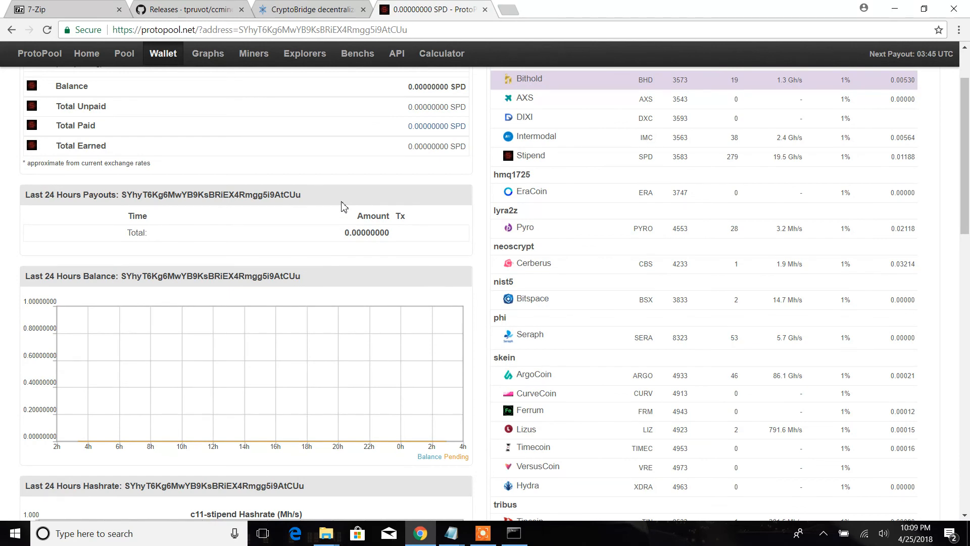
pyautogui.scroll(2, 343, 206)
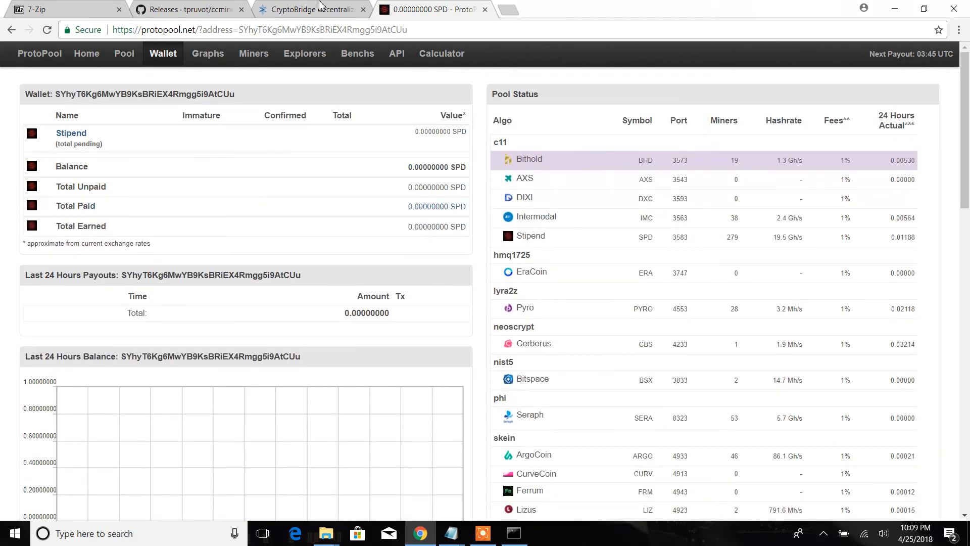
# - Return to the CryptoBridge SPD deposit tab, then start a new browser tab
pyautogui.click(320, 6)
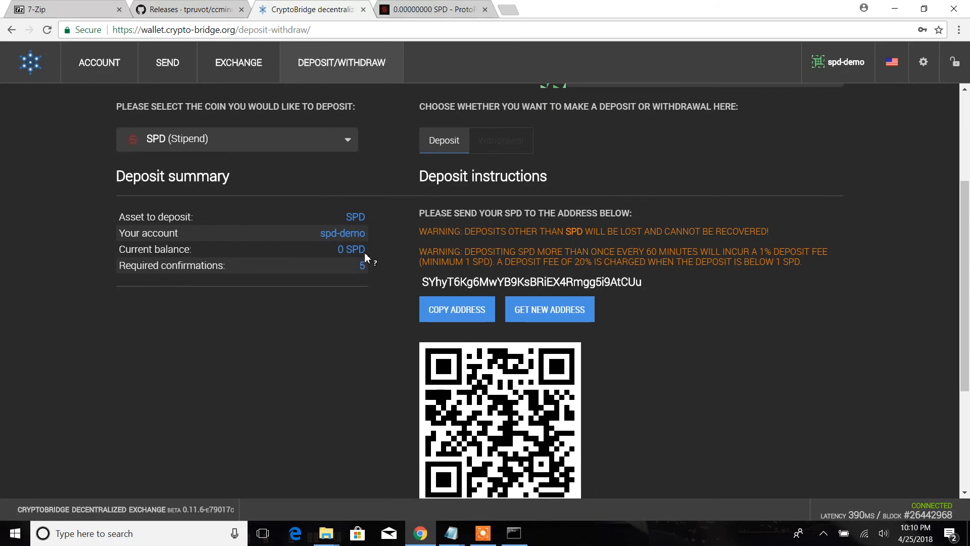
pyautogui.rightClick(342, 249)
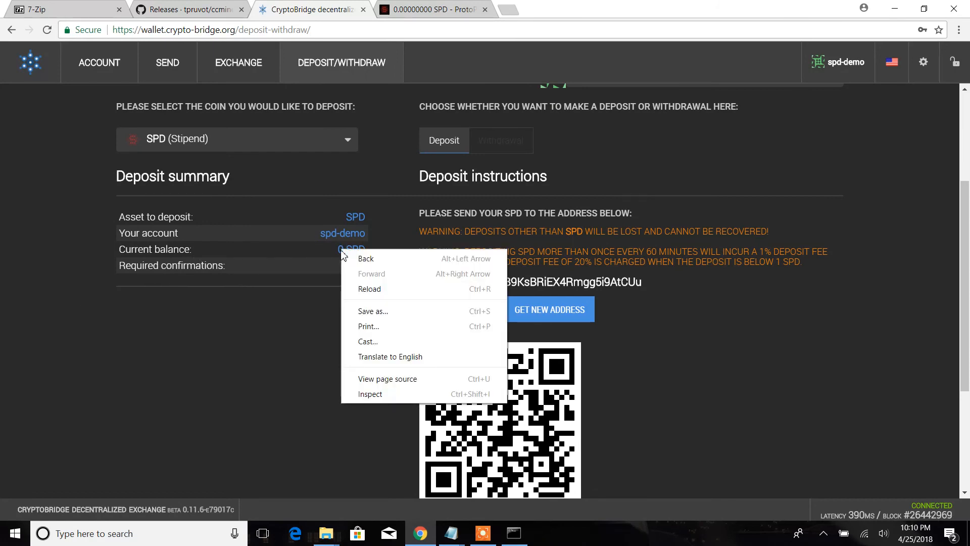
pyautogui.click(298, 259)
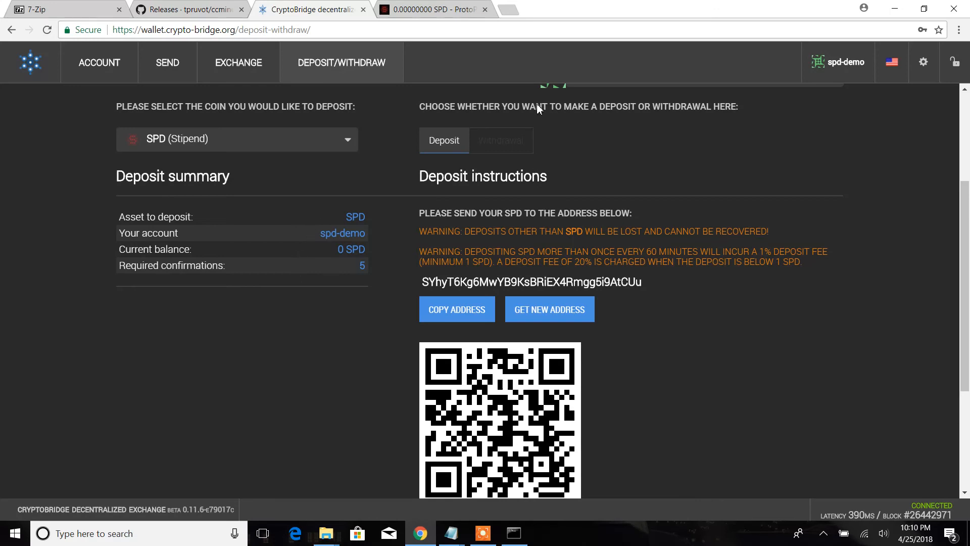
pyautogui.click(508, 11)
# - Search 'stipend spd', open stipend.me's Wallets section, then show the ccminer console's accepted share
pyautogui.write('stipend spd')
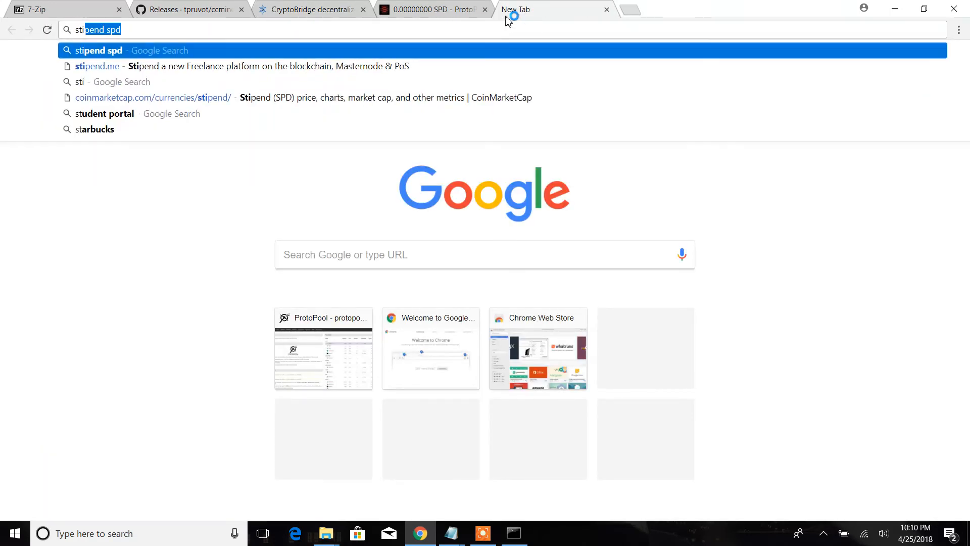
pyautogui.press('Return')
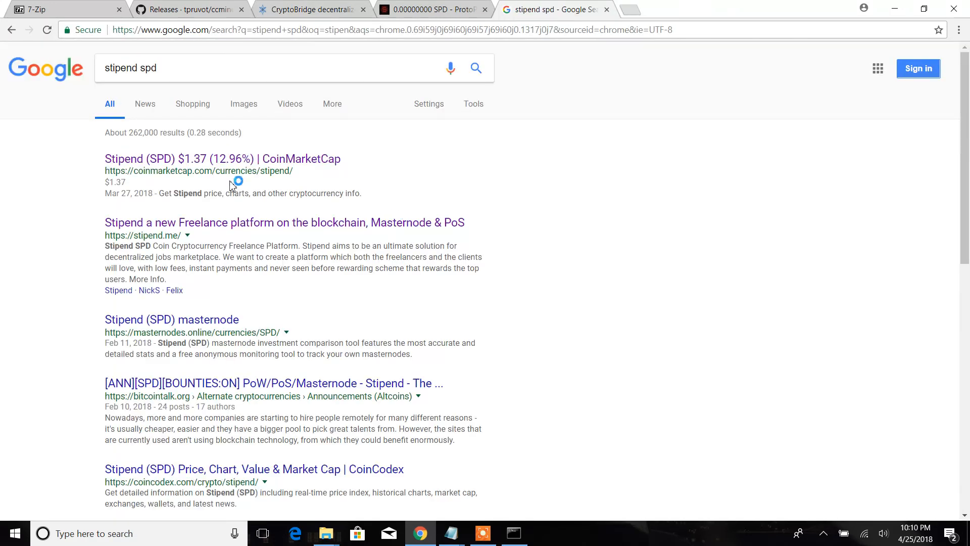
pyautogui.click(208, 230)
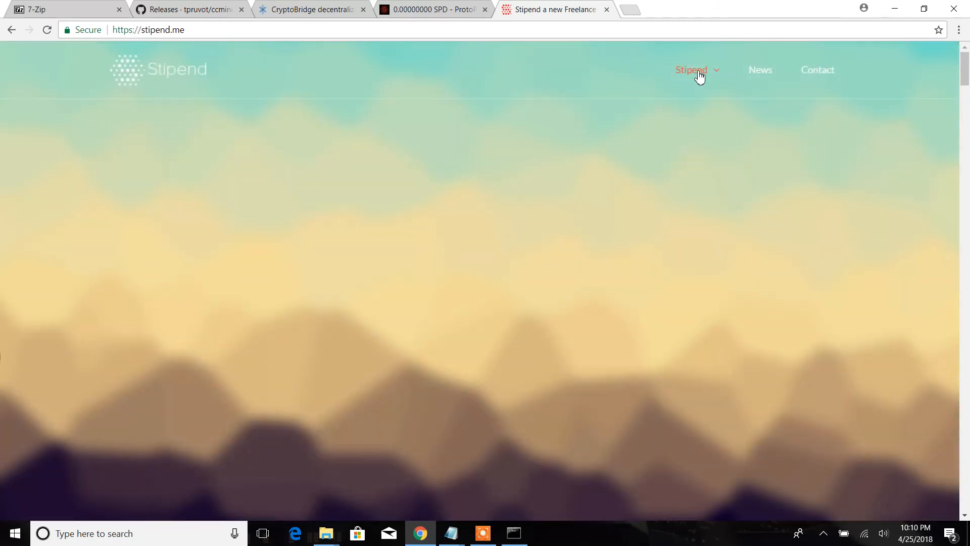
pyautogui.moveTo(718, 74)
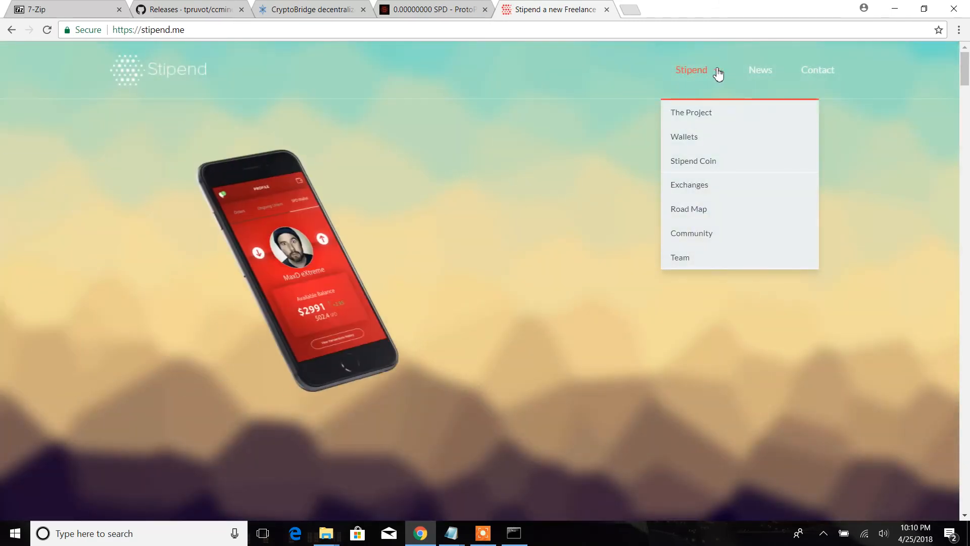
pyautogui.click(694, 137)
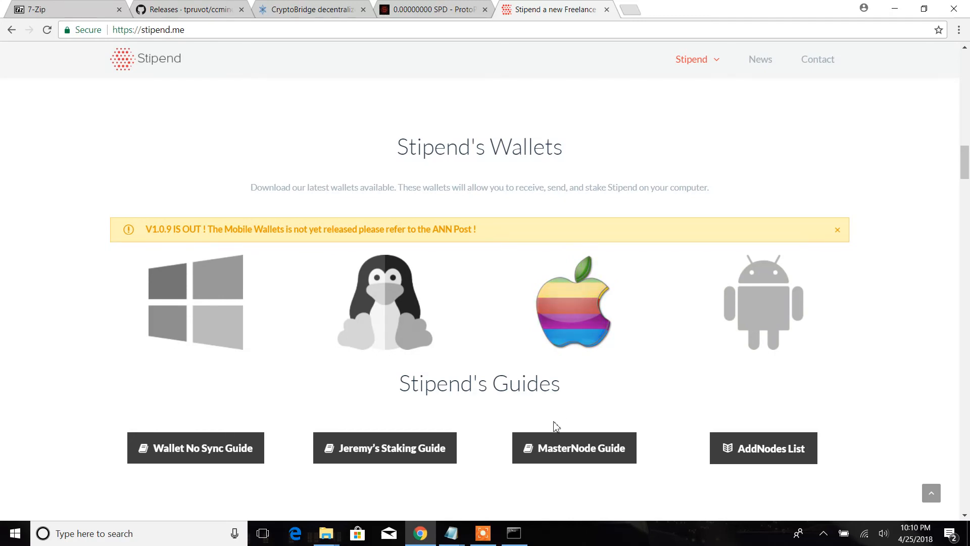
pyautogui.click(513, 535)
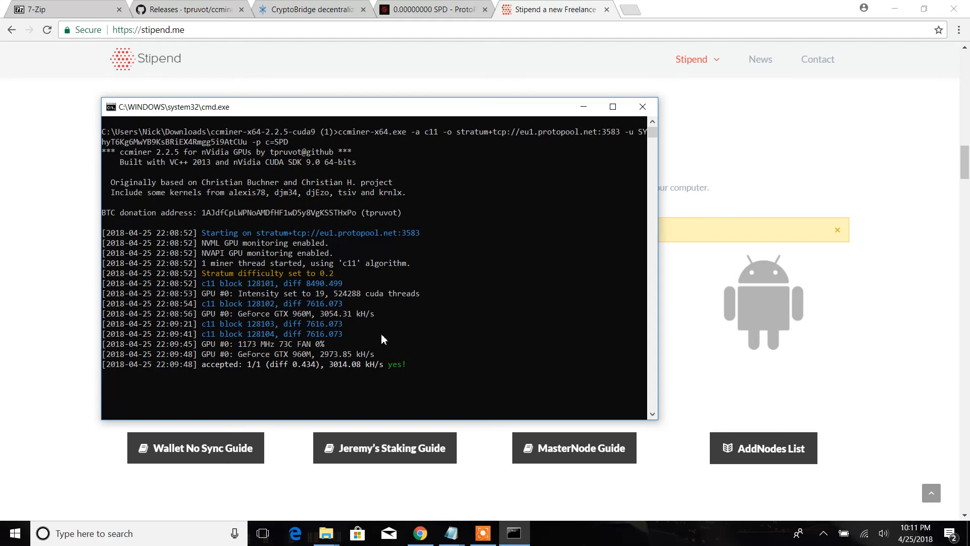
# - Bring Chrome in front of the miner console and scroll stipend.me back to the top
pyautogui.click(809, 156)
pyautogui.scroll(15, 809, 157)
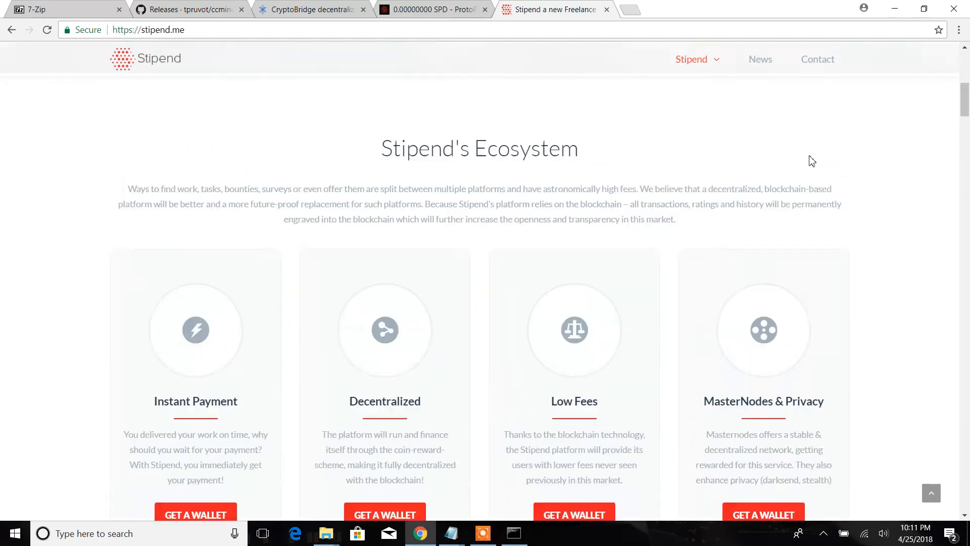